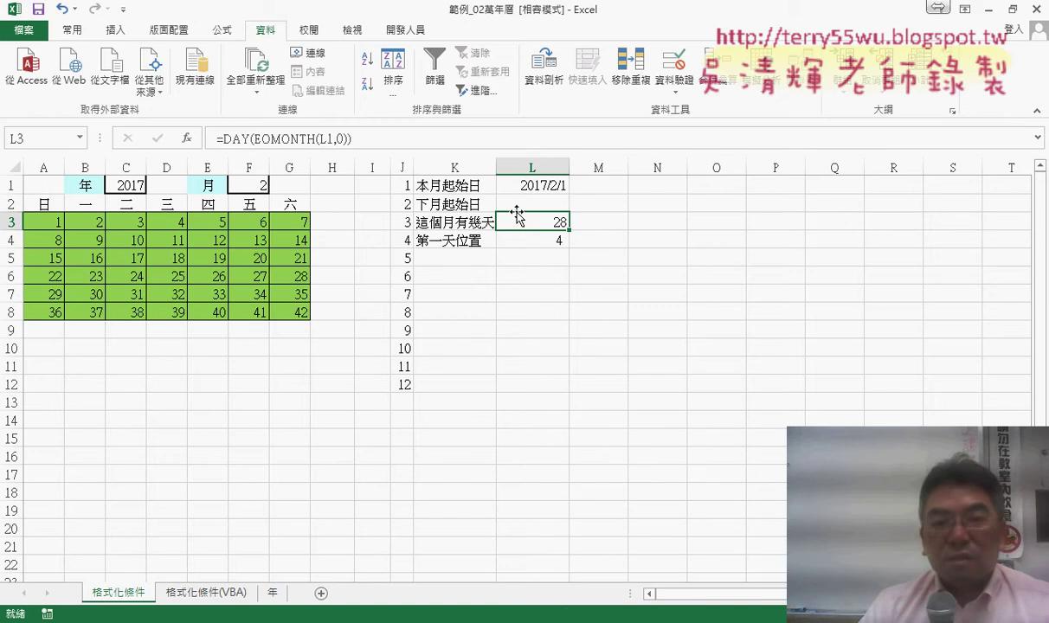
Annotate the L1:L4 helper values, the first-day position 4, and cells A3 and D3, then clear the marks.
left_click_drag(543, 191, 552, 240)
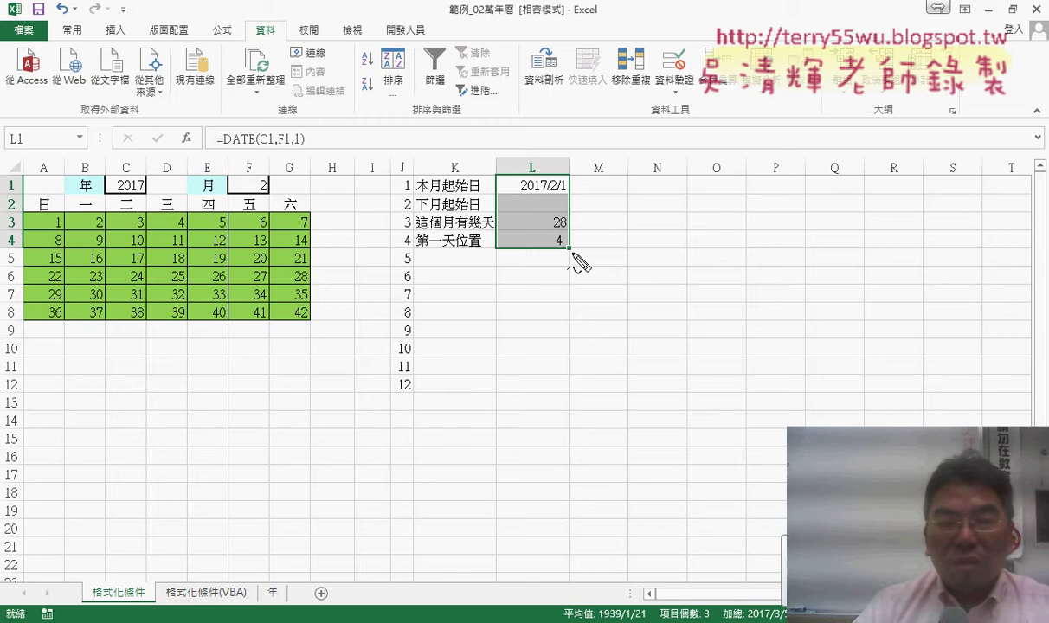
left_click_drag(561, 231, 552, 249)
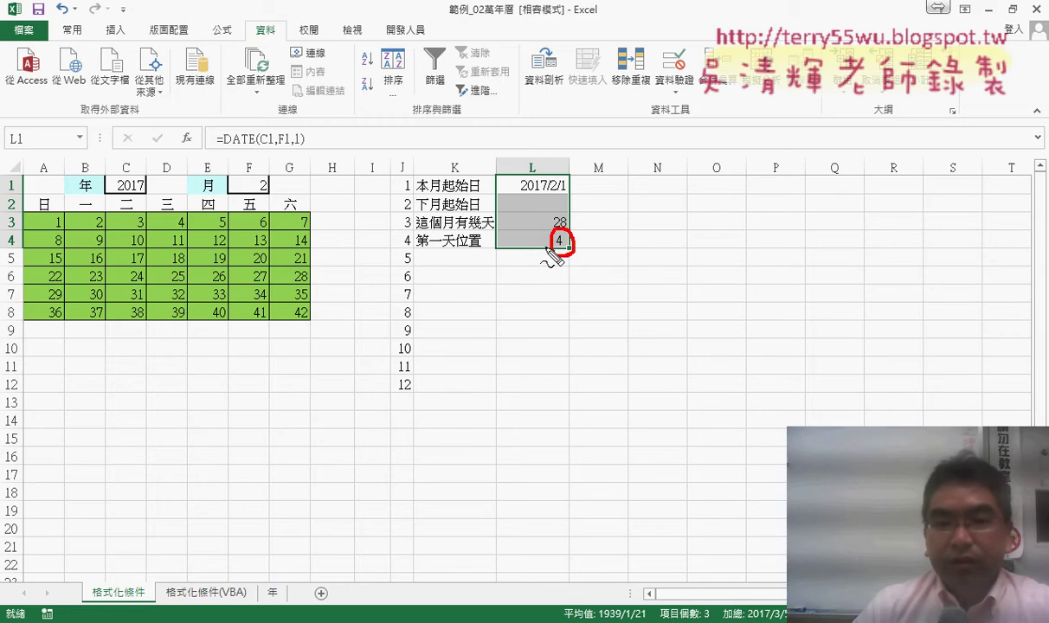
left_click_drag(428, 249, 478, 249)
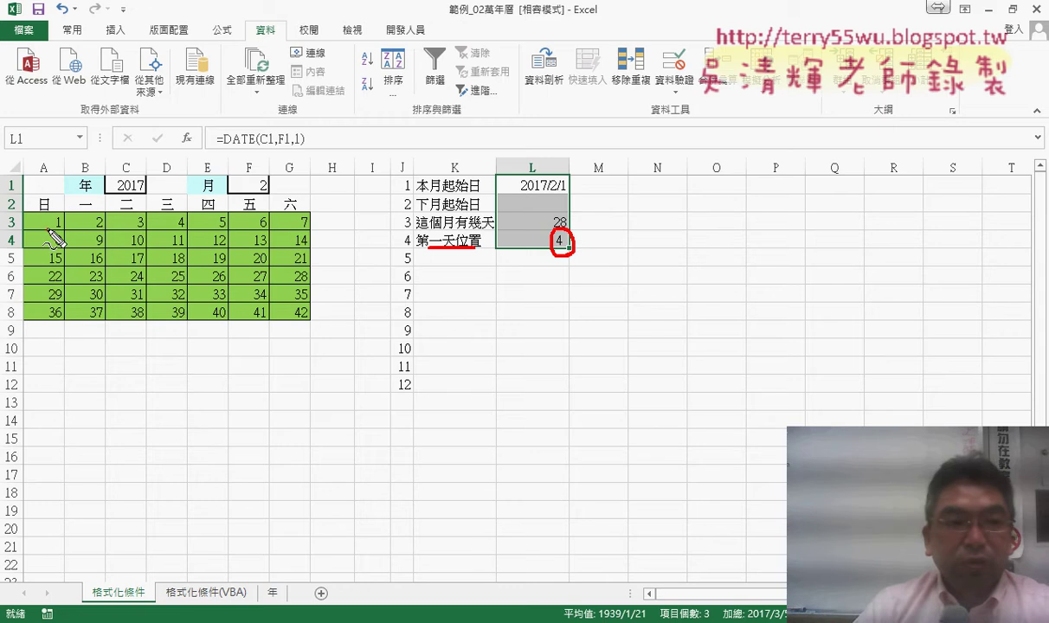
left_click_drag(51, 234, 62, 232)
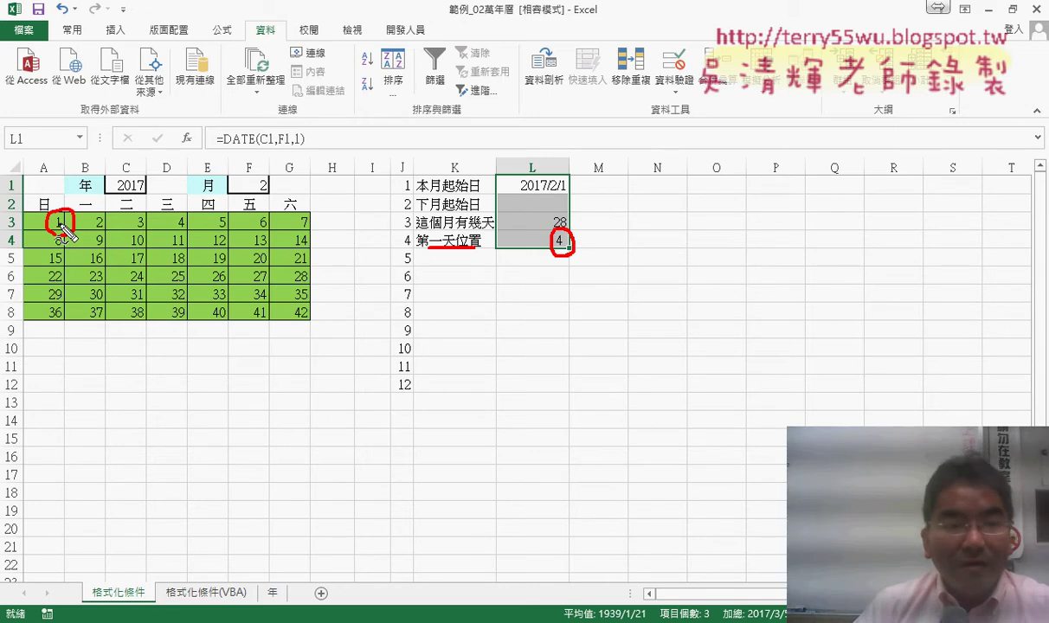
left_click_drag(179, 212, 182, 232)
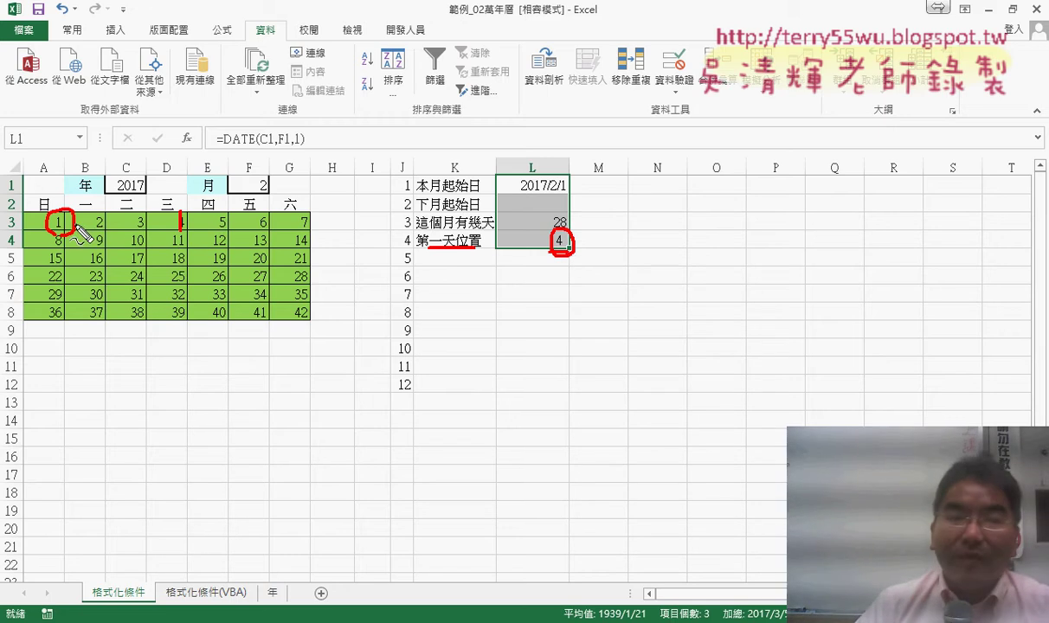
left_click_drag(75, 224, 141, 229)
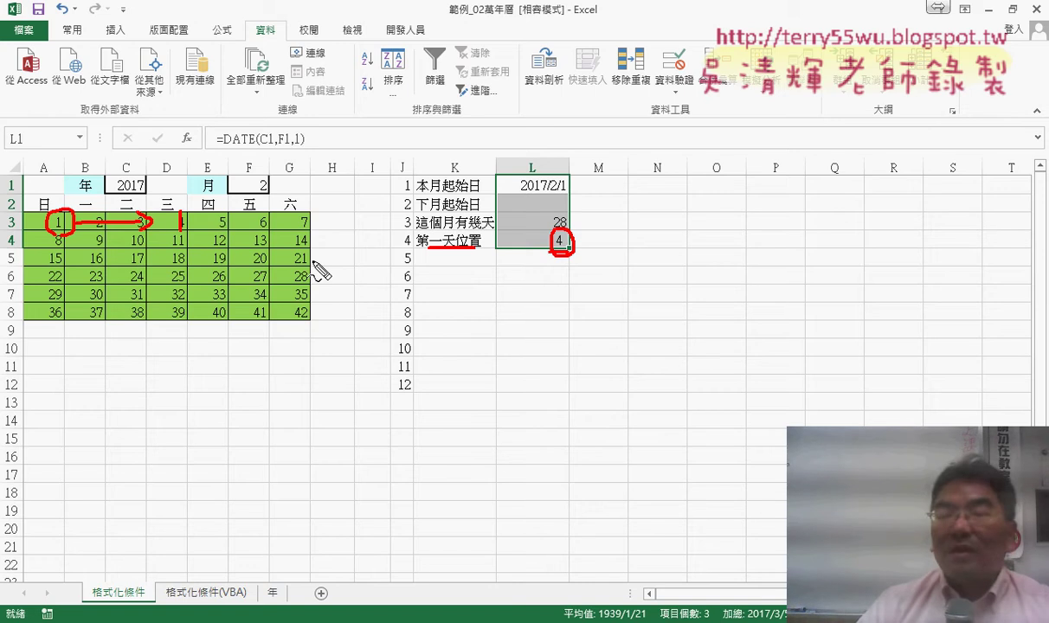
key("Escape")
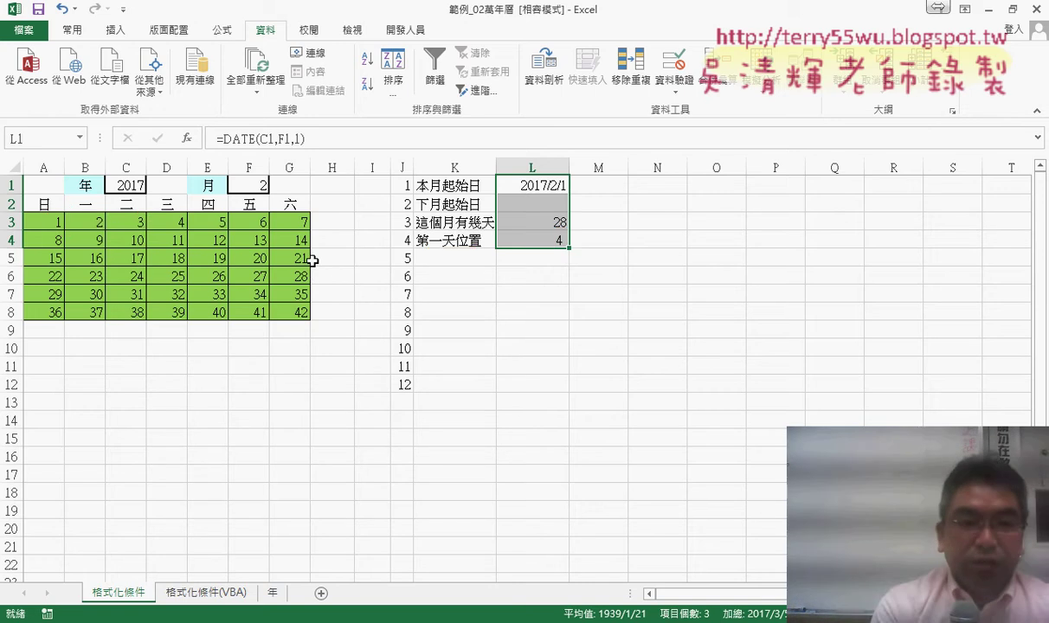
Change A3's formula to =COLUMN()-$L$4+1+(ROW()-3)*7 so it shows -2.
left_click(49, 223)
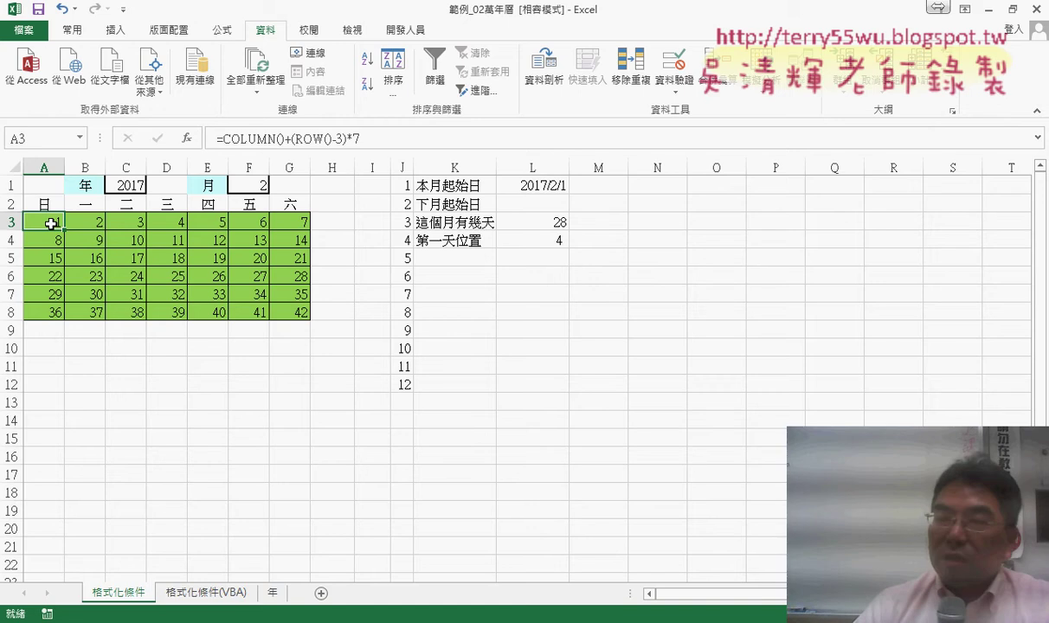
left_click(284, 136)
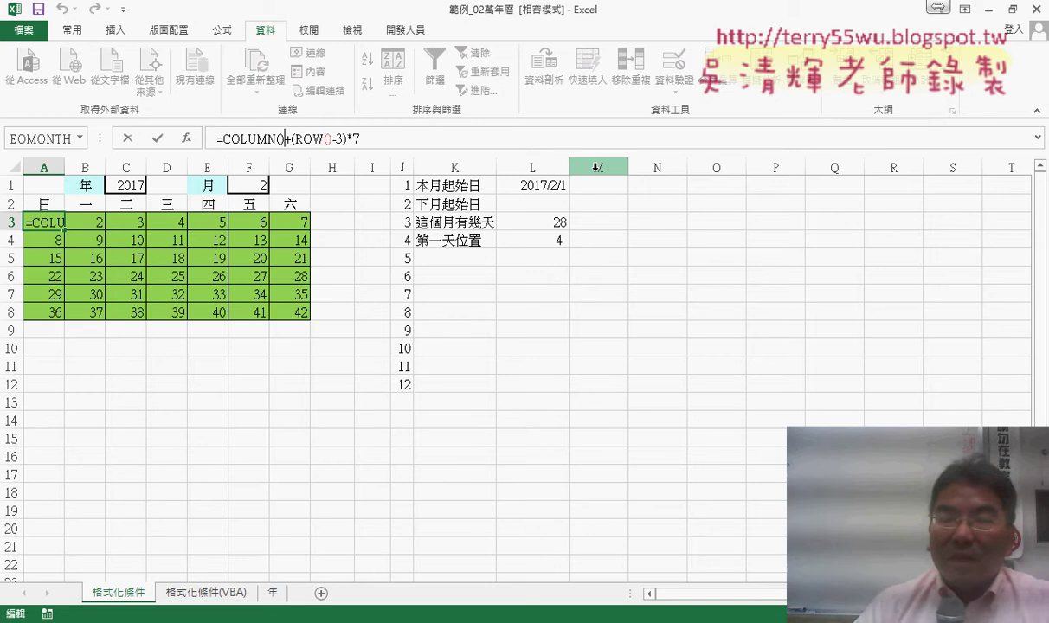
type("-")
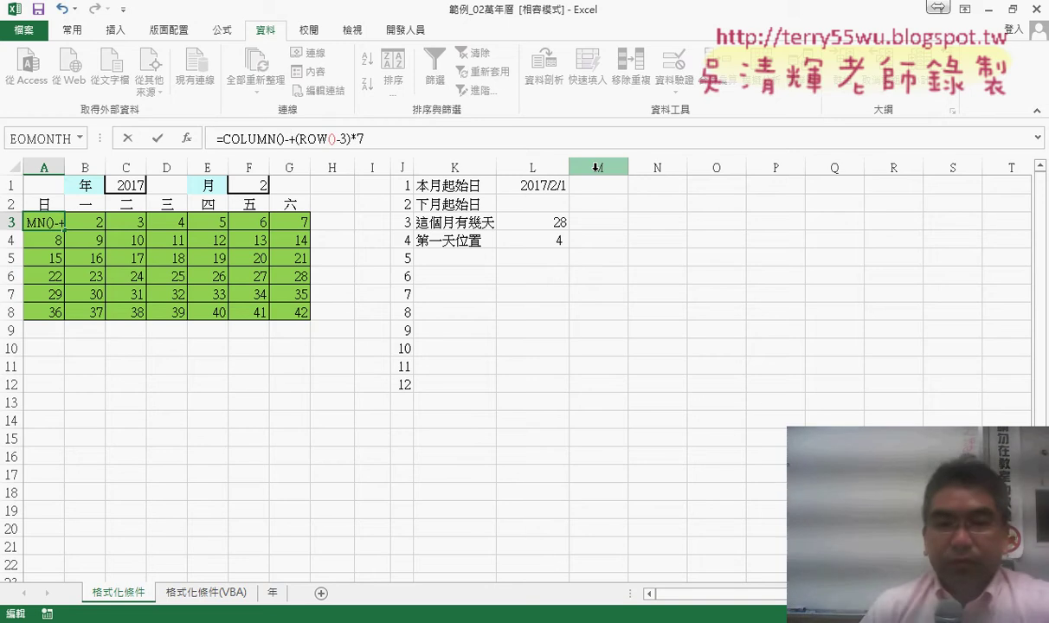
key("BackSpace")
left_click(562, 241)
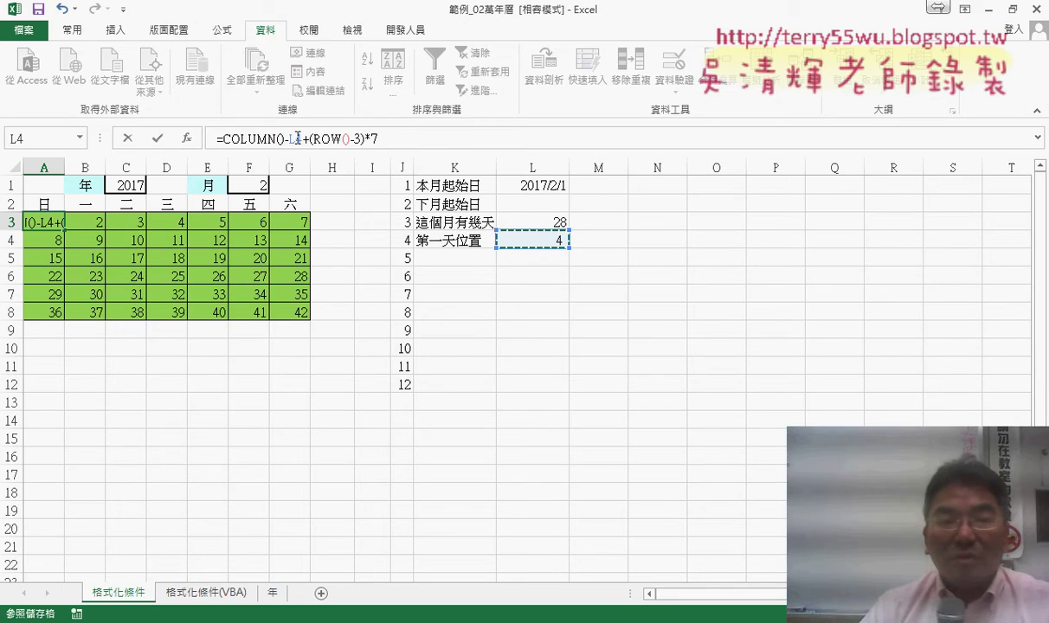
left_click(297, 139)
key("F4")
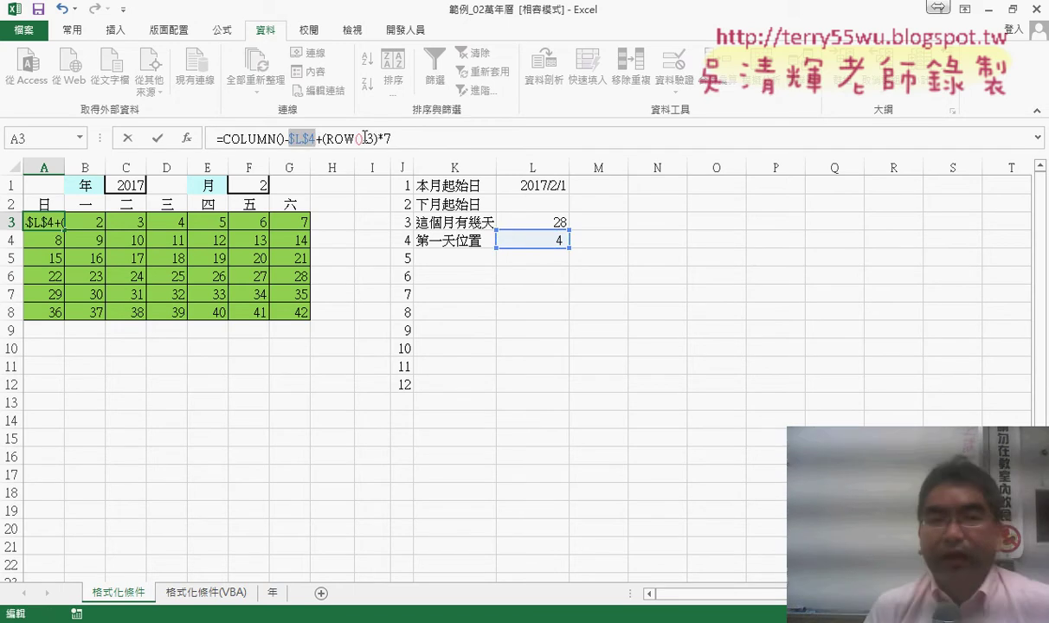
key("Right")
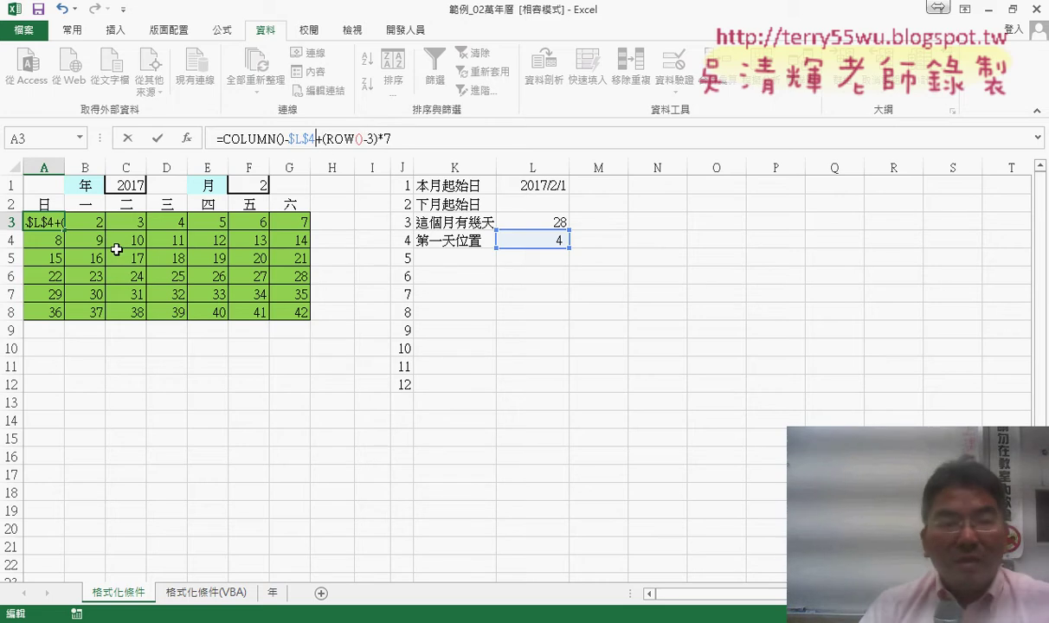
type("+")
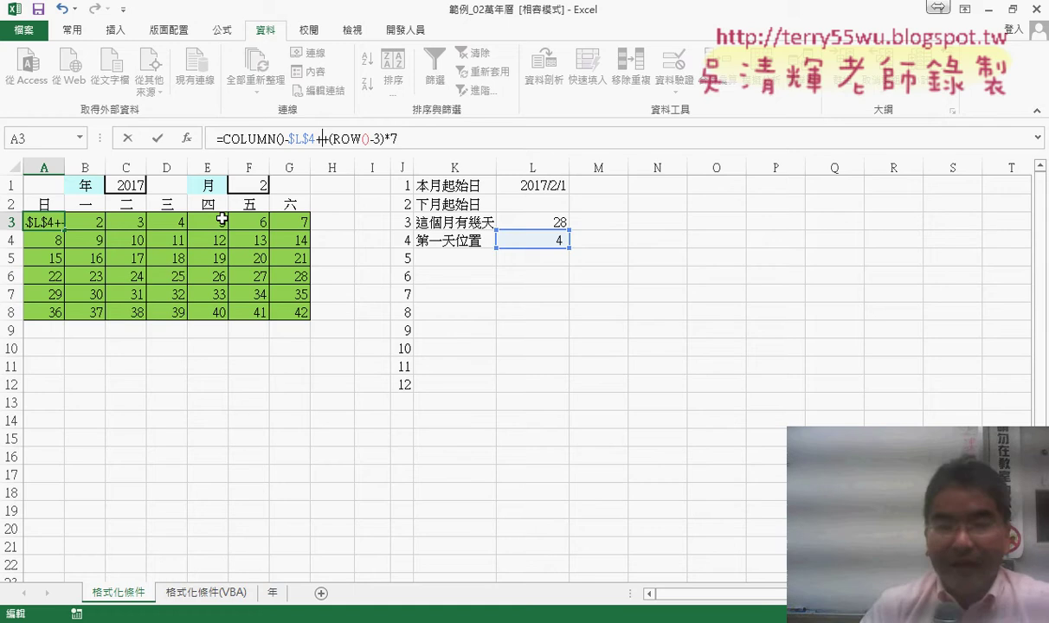
type("1")
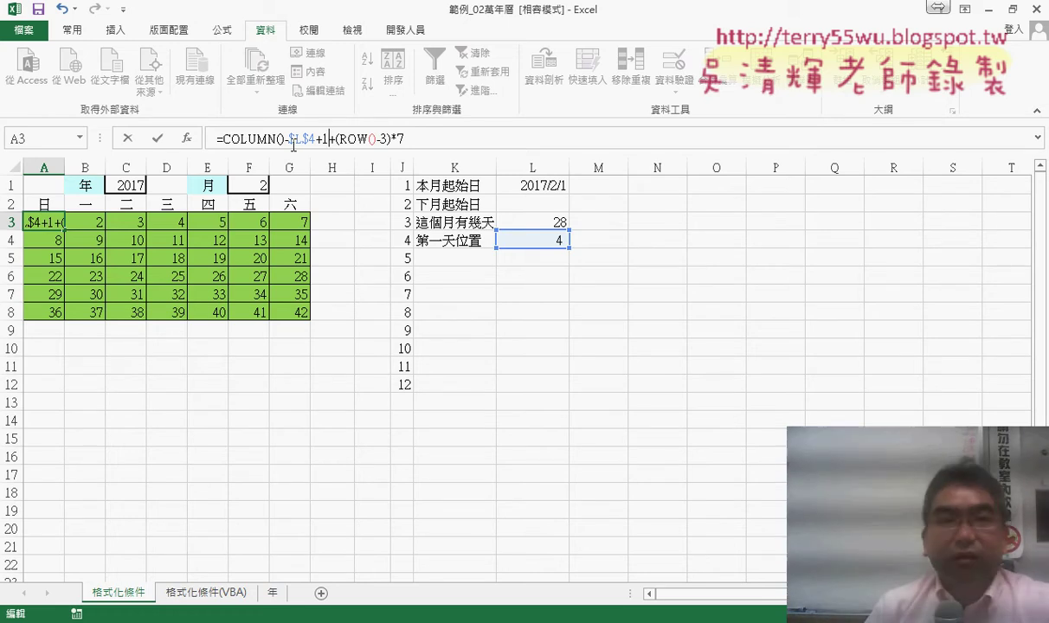
left_click(157, 137)
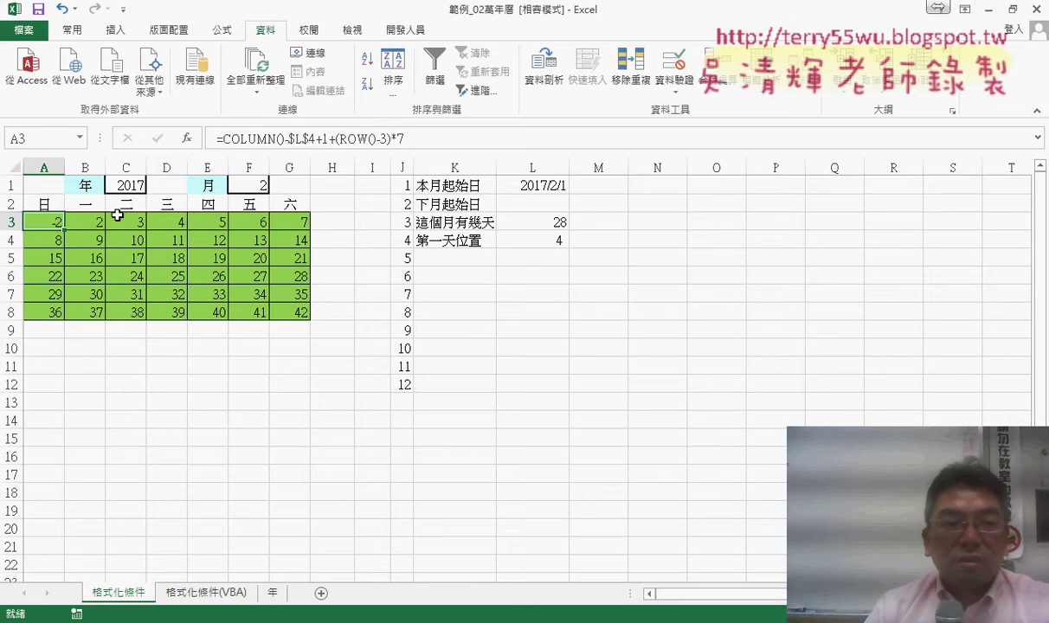
Fill A3's offset formula across to G3 and down to row 8, putting 1 in D3.
left_click_drag(92, 232, 302, 238)
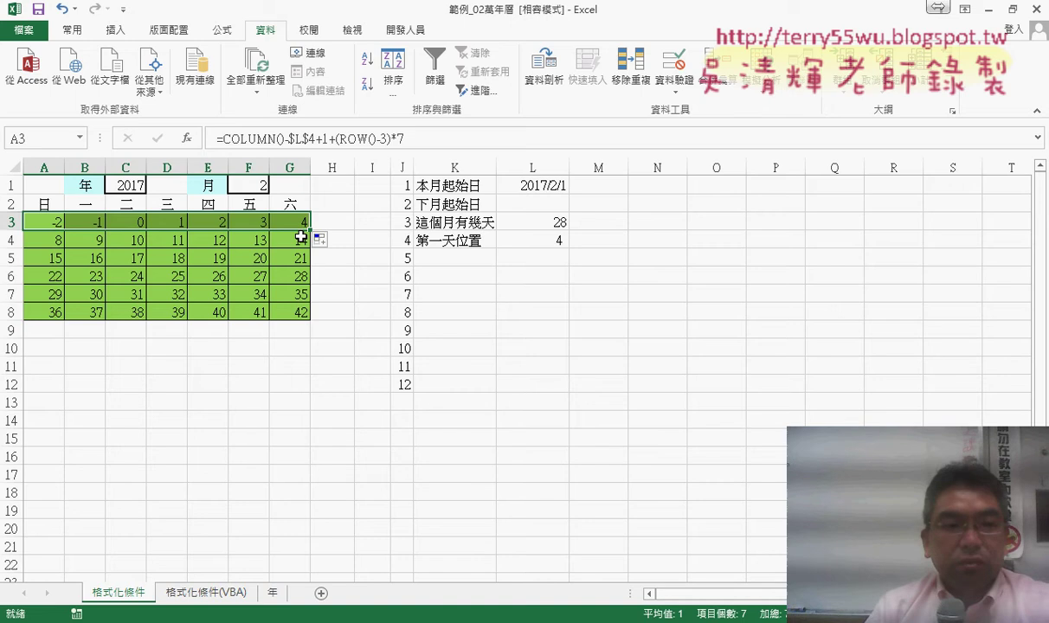
left_click_drag(311, 234, 310, 317)
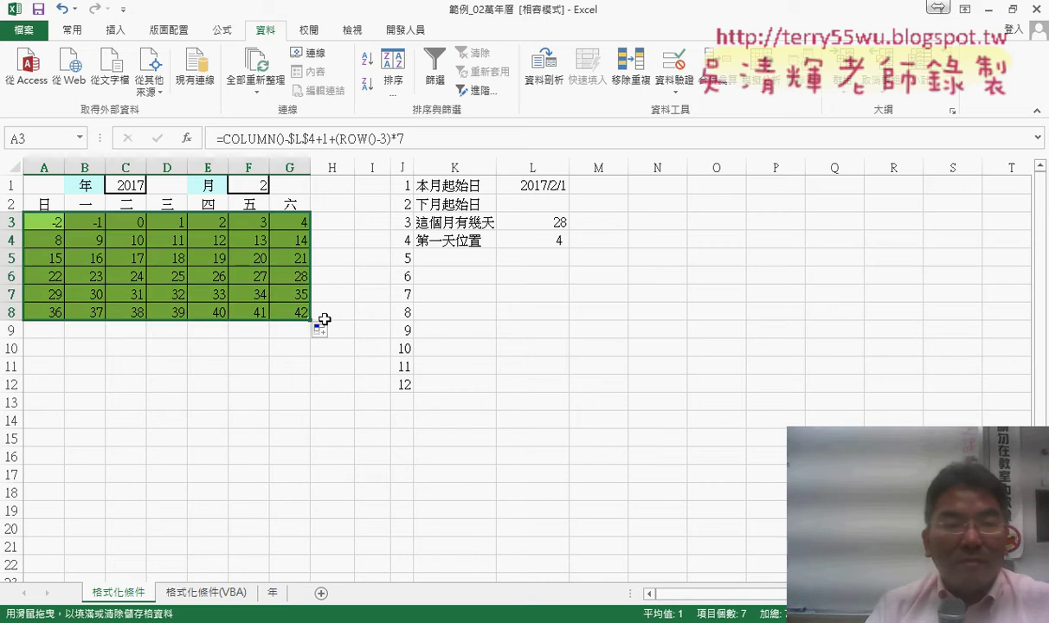
left_click(170, 223)
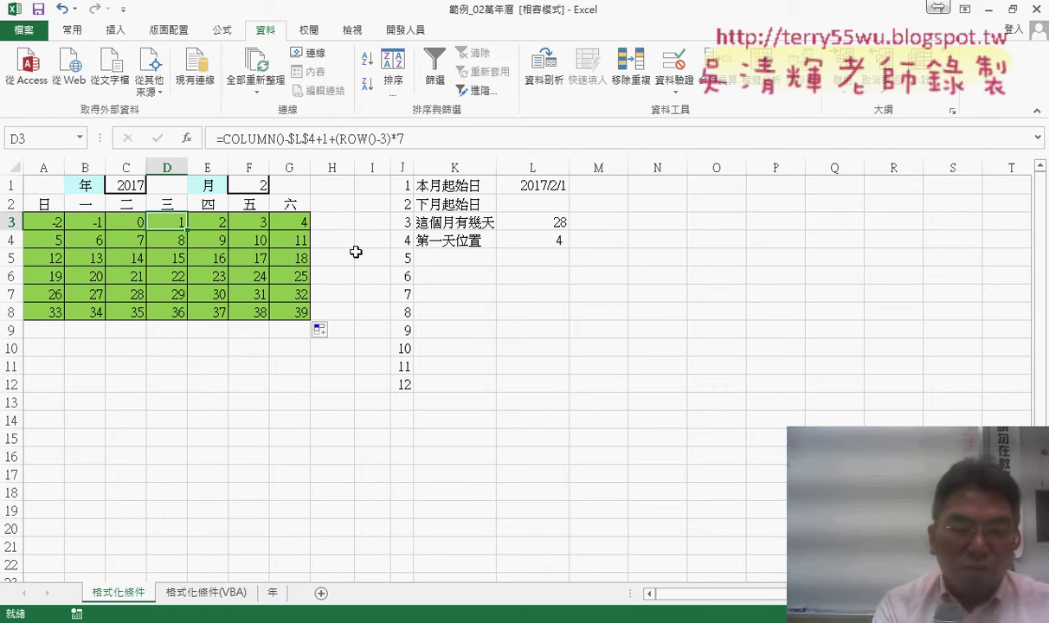
mouse_move(558, 256)
left_mouse_down()
mouse_move(561, 231)
mouse_move(559, 258)
left_mouse_up()
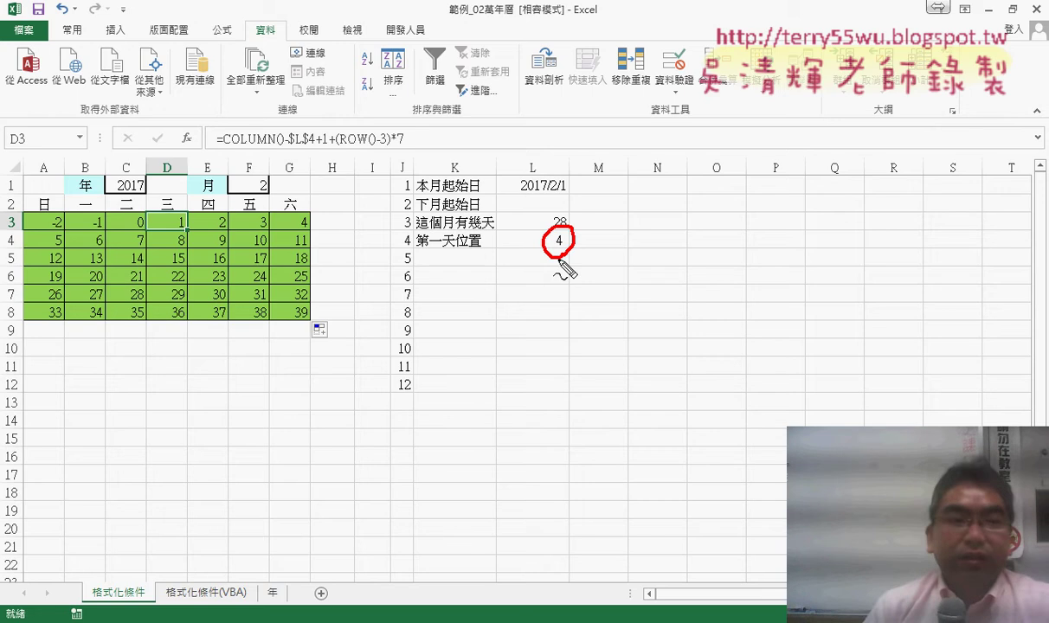
left_click_drag(52, 196, 48, 217)
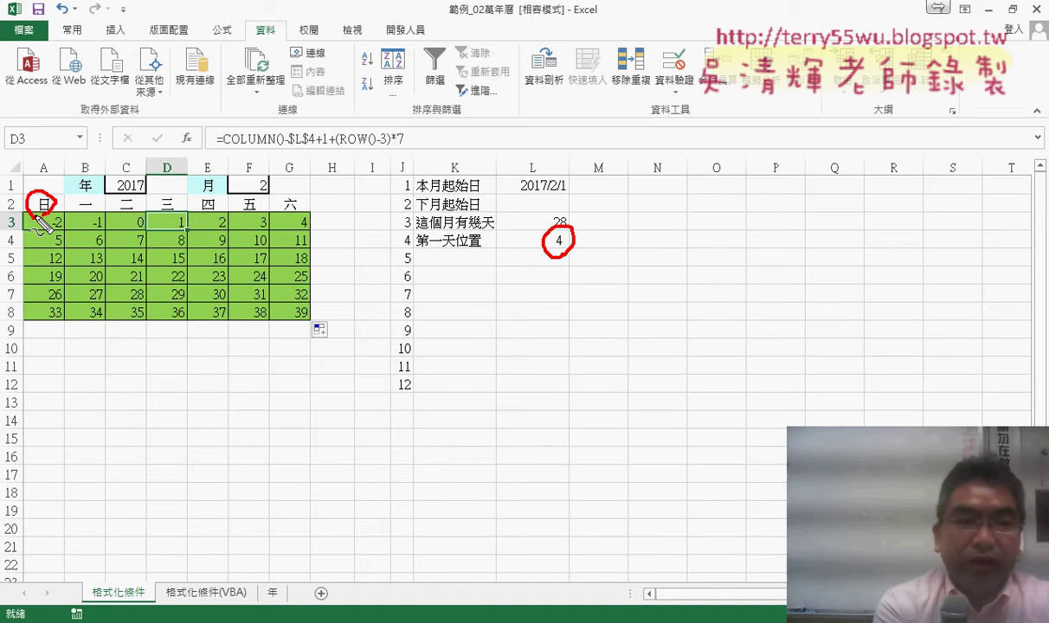
key("Escape")
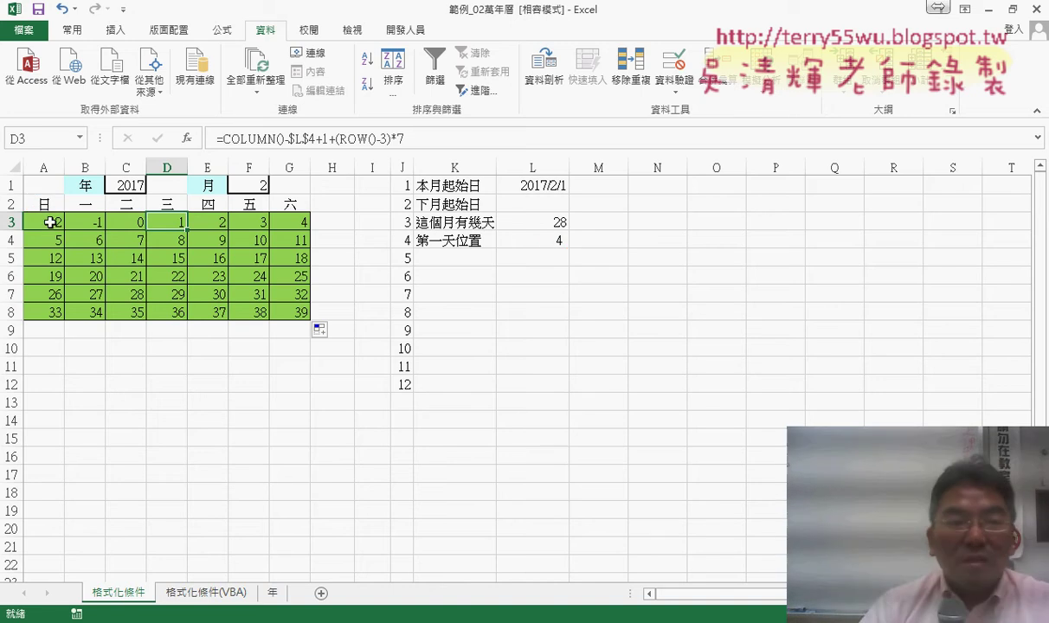
left_click(50, 222)
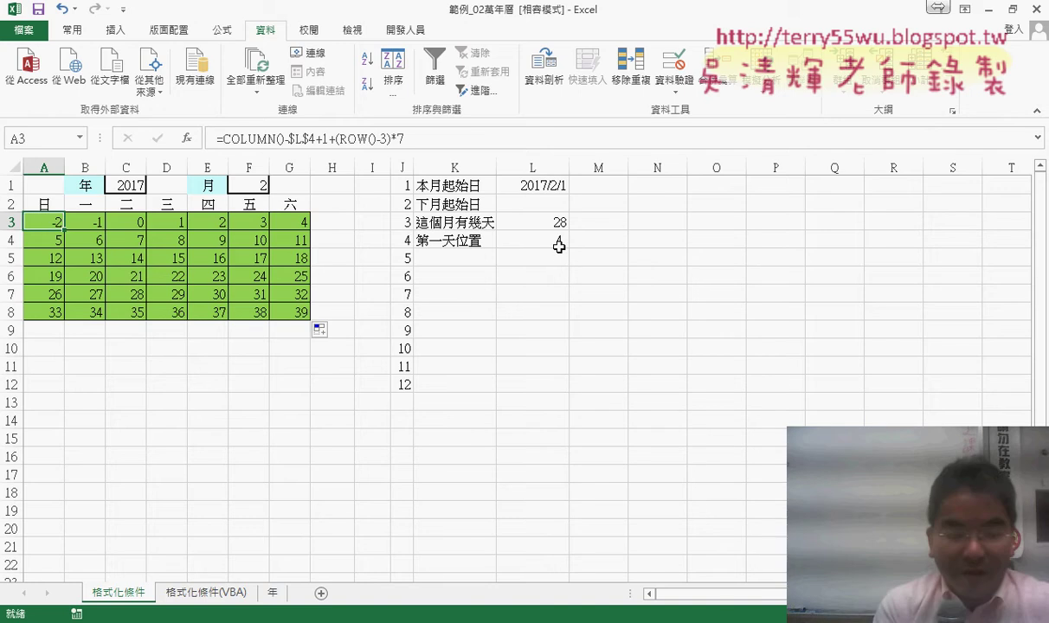
Circle the first-day value 4 in L4, underline $L$4+1 in the formula, and link it to D3's 1.
key("ctrl+2")
left_click_drag(561, 225, 576, 257)
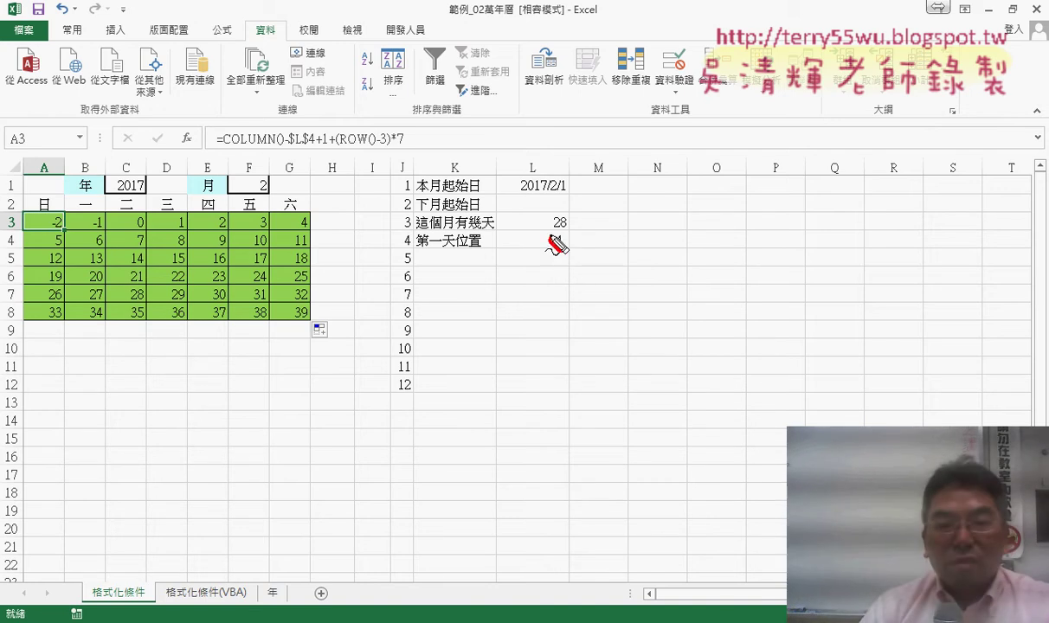
left_click_drag(284, 148, 326, 144)
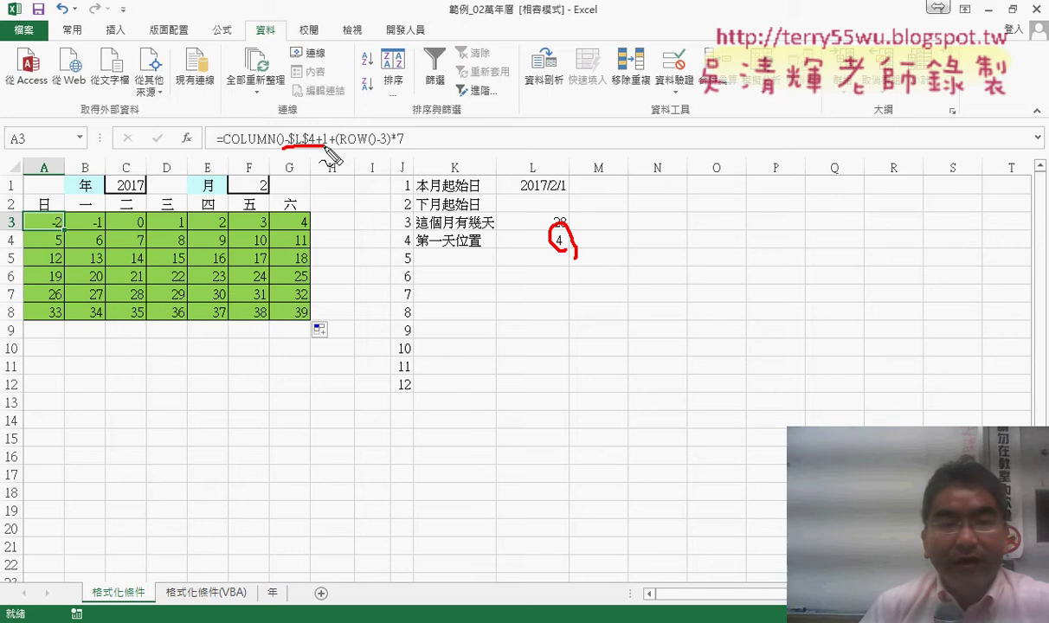
mouse_move(551, 234)
left_mouse_down()
mouse_move(394, 229)
mouse_move(332, 154)
left_mouse_up()
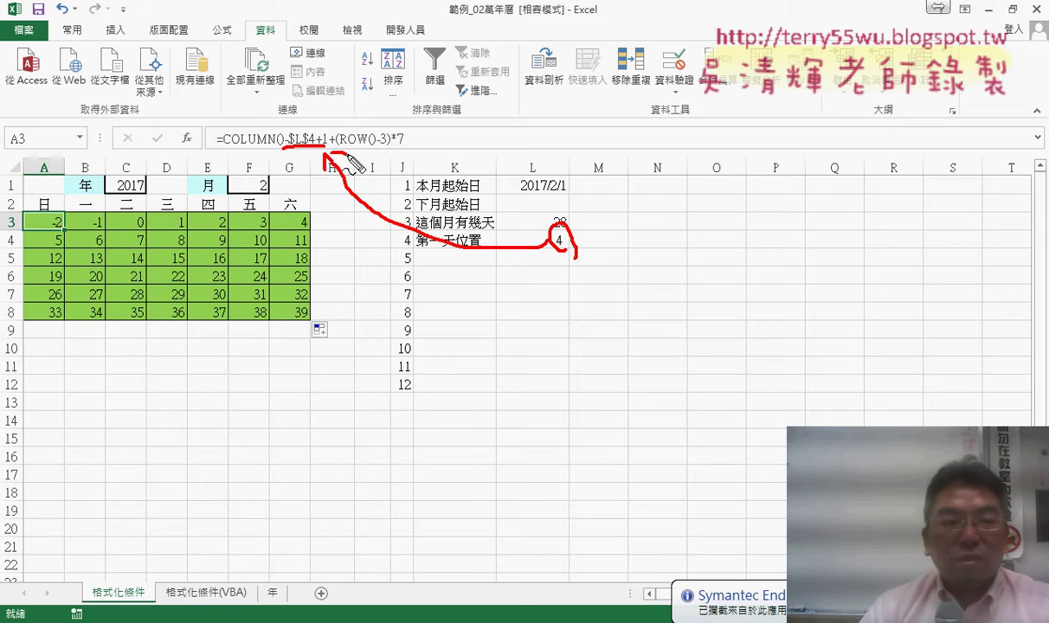
left_click_drag(173, 236, 190, 232)
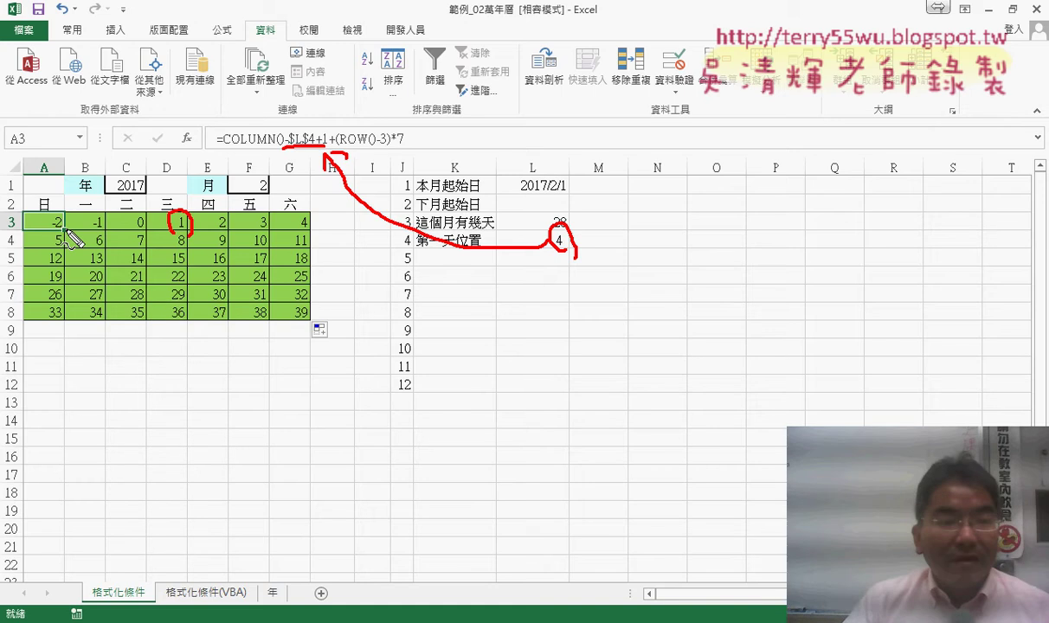
Strike through the out-of-month numbers in rows 3, 7 and 8.
left_click_drag(41, 223, 147, 224)
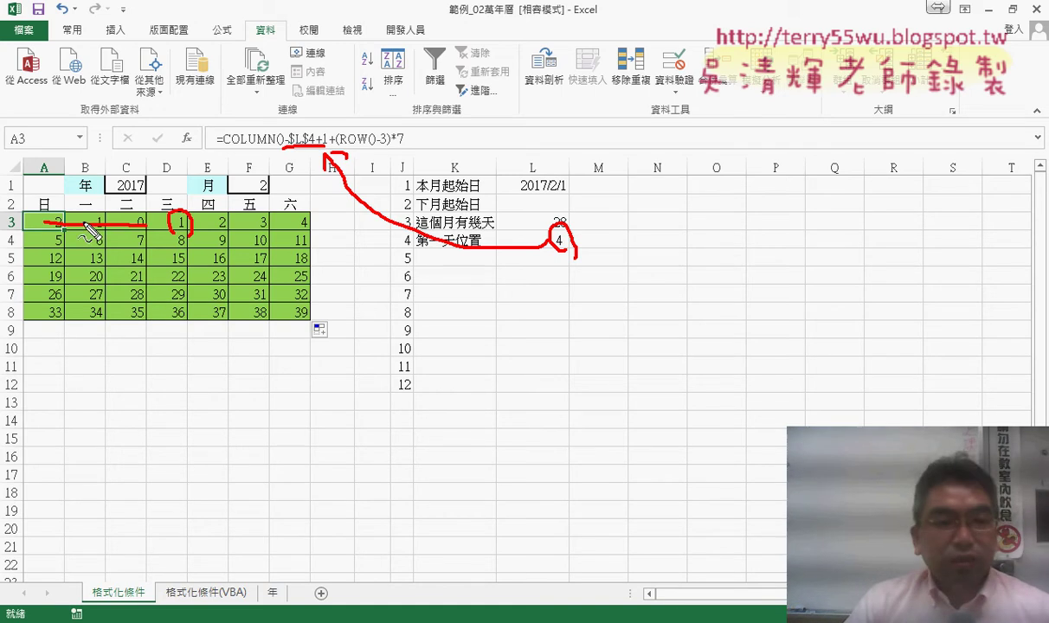
left_click_drag(165, 294, 299, 292)
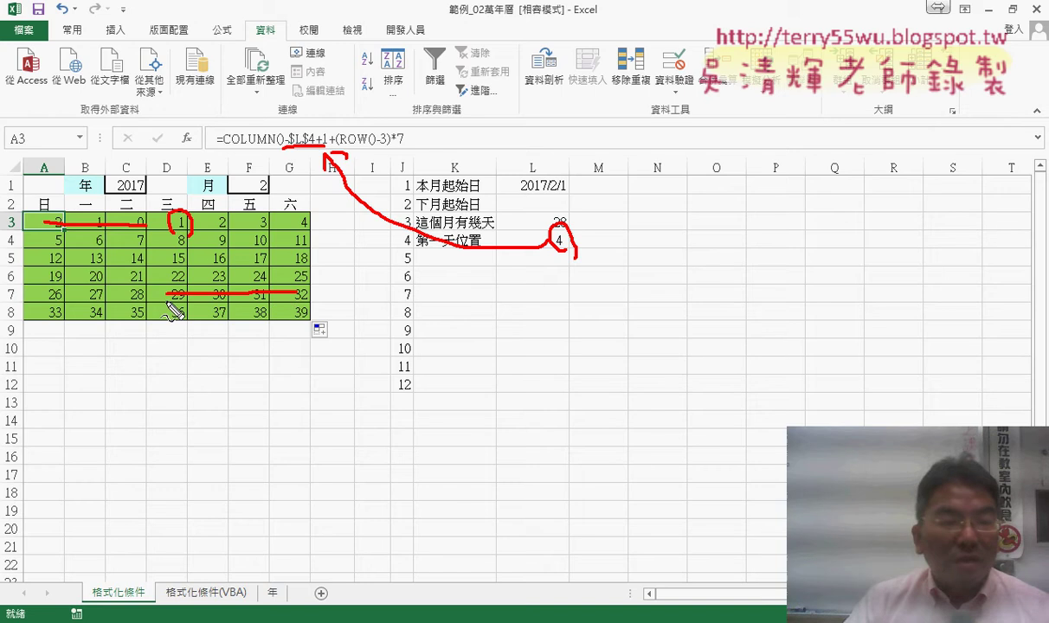
left_click_drag(48, 313, 303, 313)
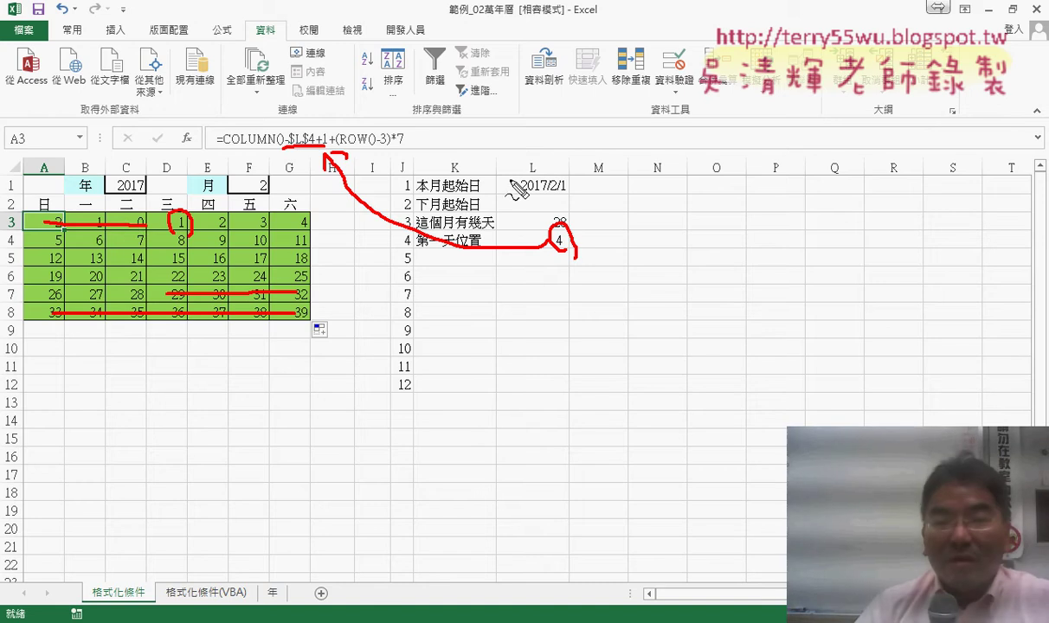
Circle 28 in L3, arrow along the weekday row, mark February's end in row 7, then erase all marks.
left_click_drag(563, 211, 568, 235)
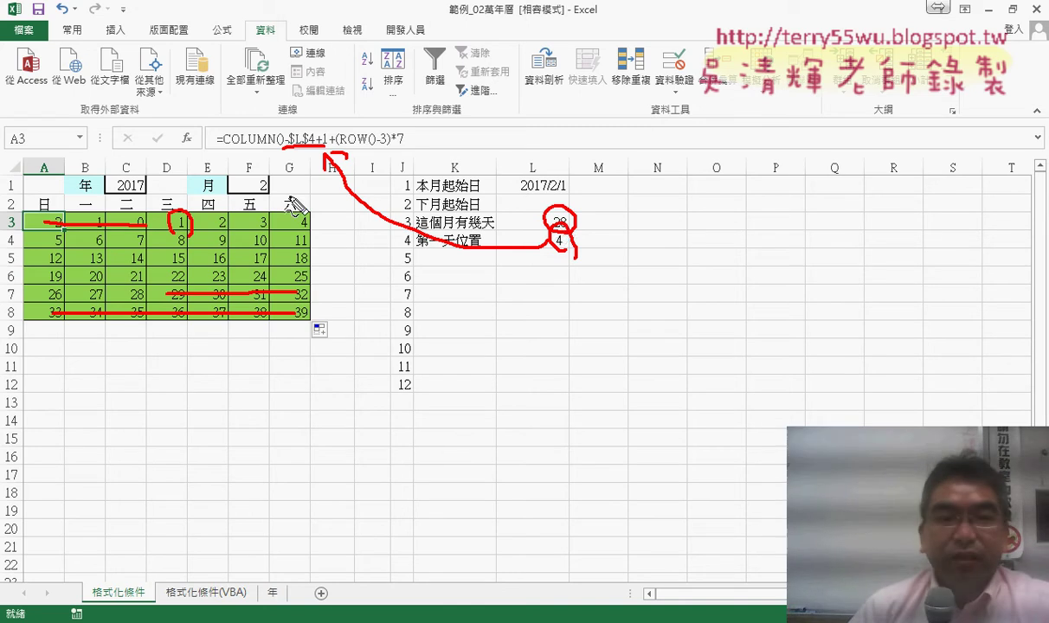
left_click_drag(166, 208, 49, 208)
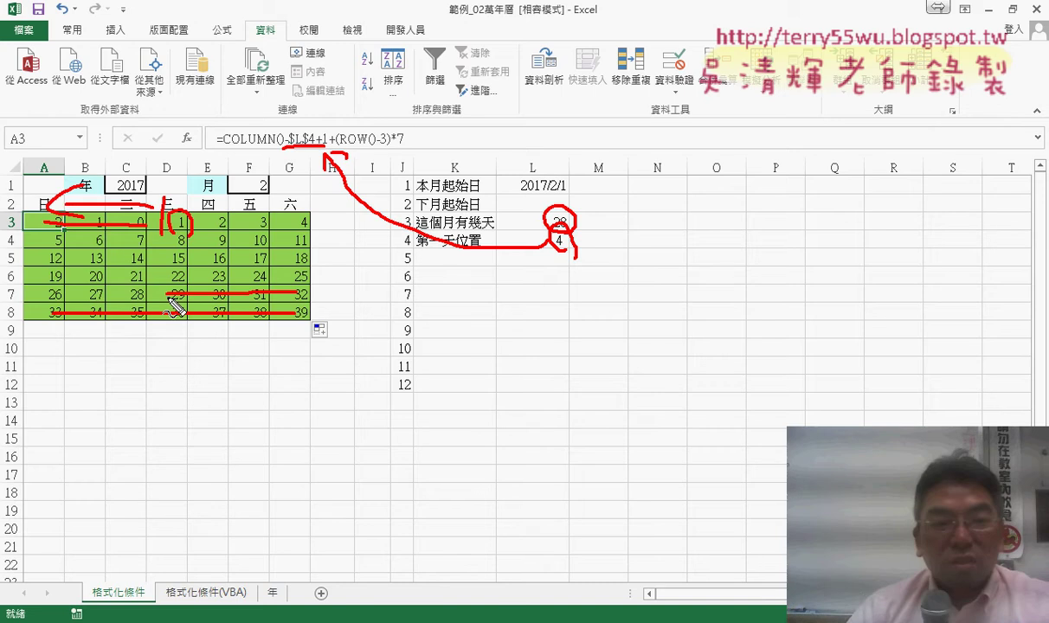
mouse_move(163, 279)
left_mouse_down()
mouse_move(163, 305)
mouse_move(205, 312)
left_mouse_up()
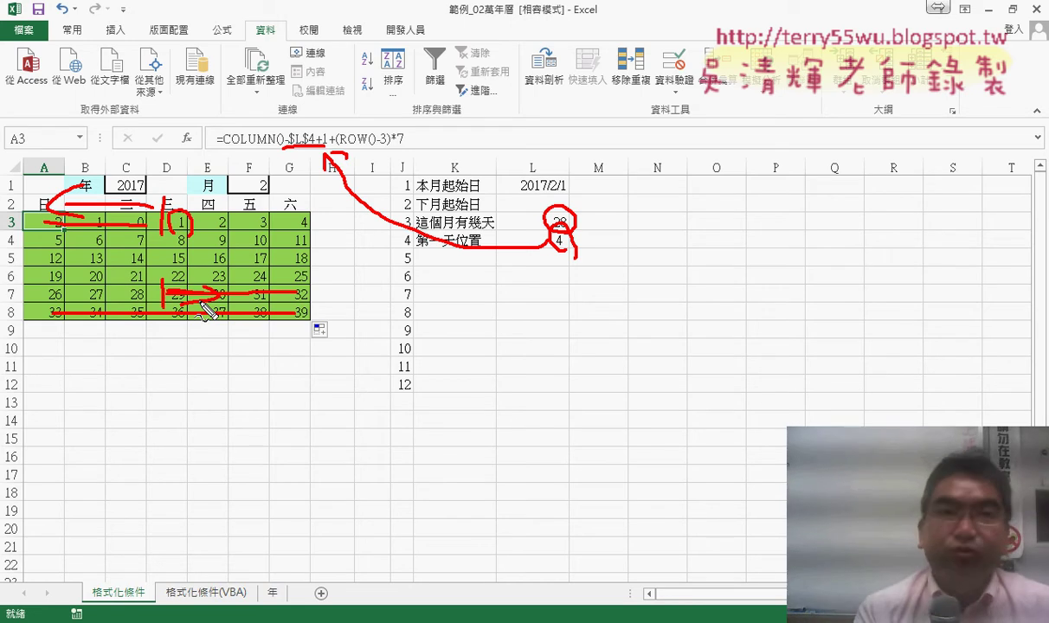
key("Escape")
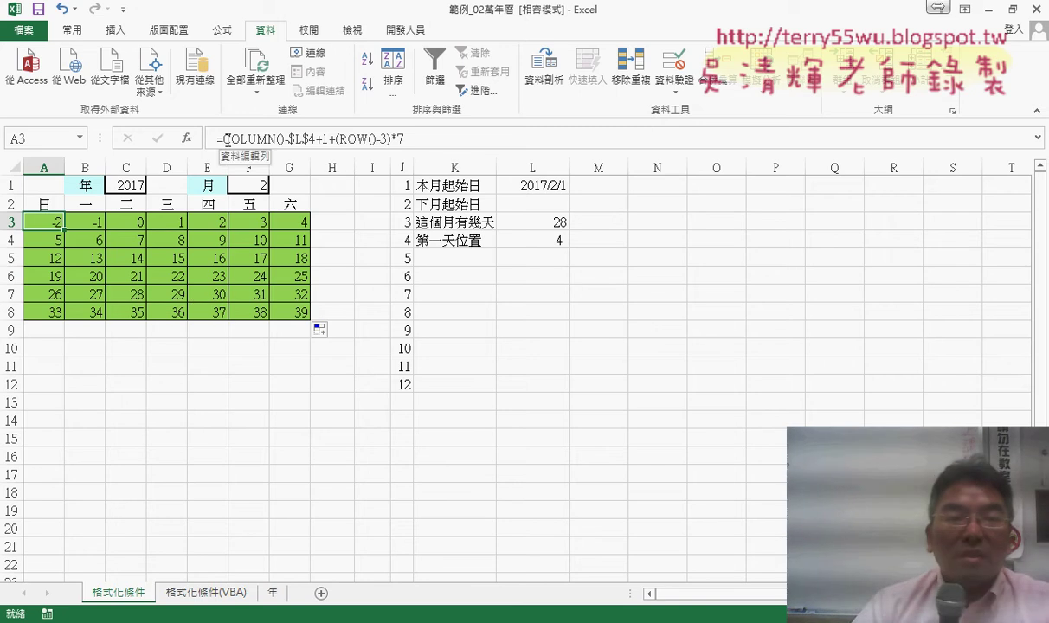
Cut A3's existing formula and insert an IF function from the 邏輯 (Logical) category.
left_click_drag(217, 139, 409, 138)
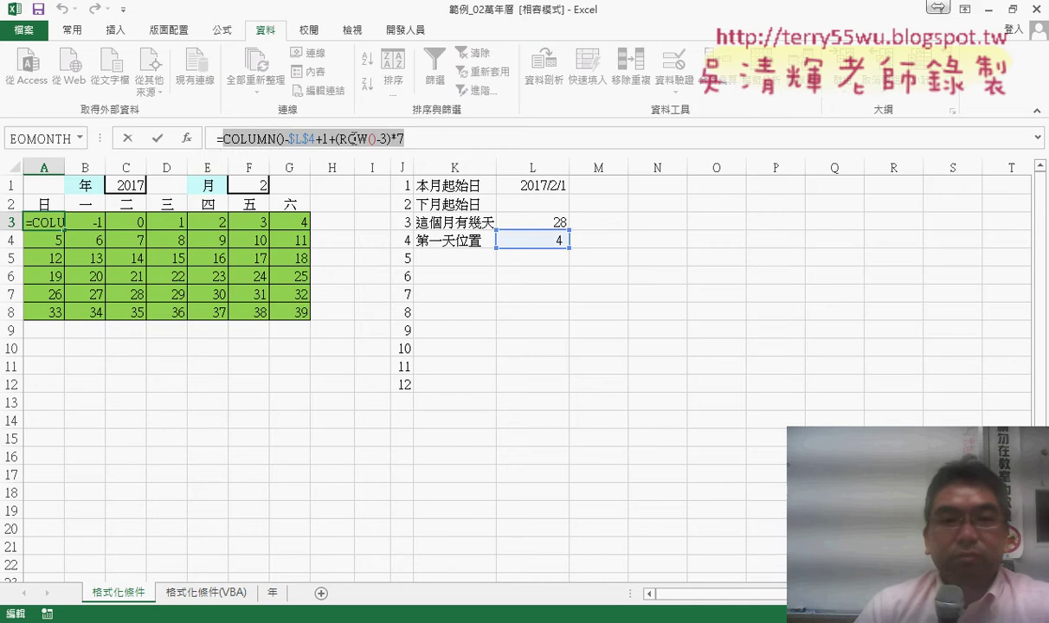
right_click(355, 139)
left_click(375, 147)
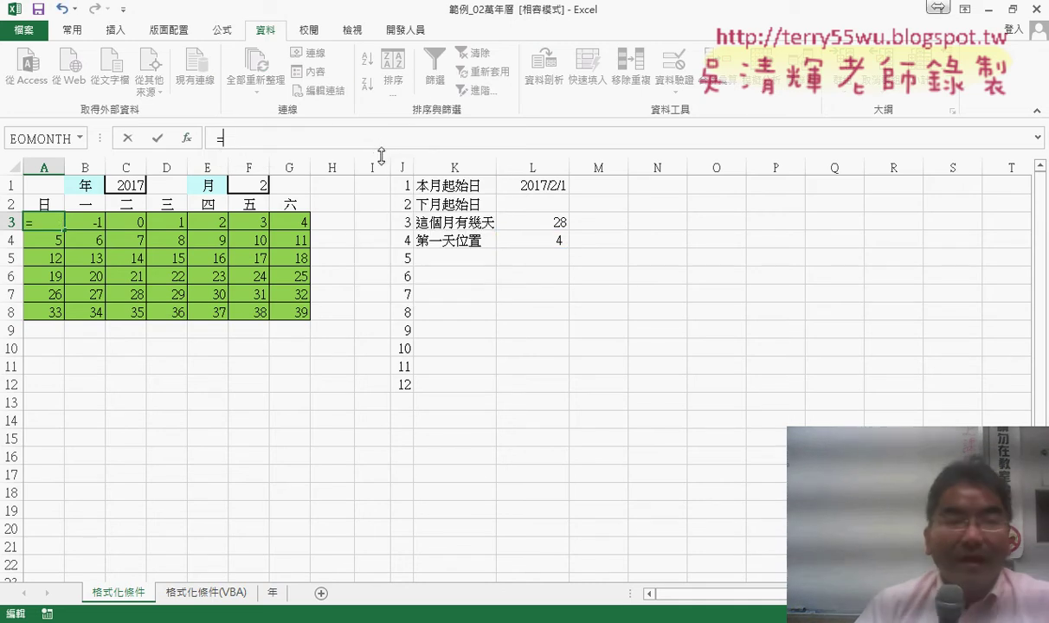
left_click(188, 139)
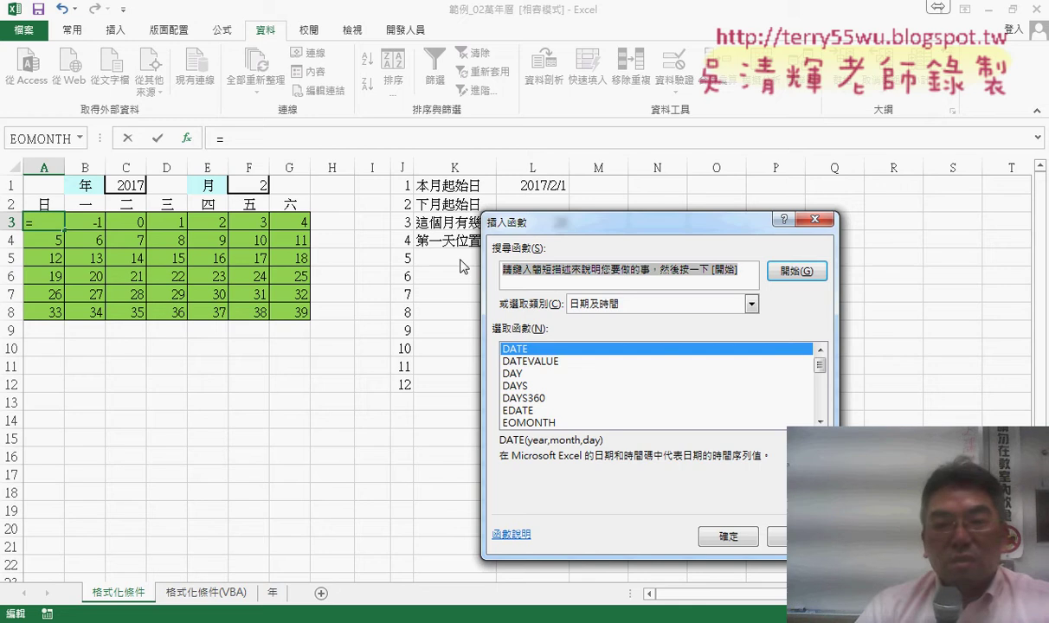
left_click(752, 304)
left_click(630, 431)
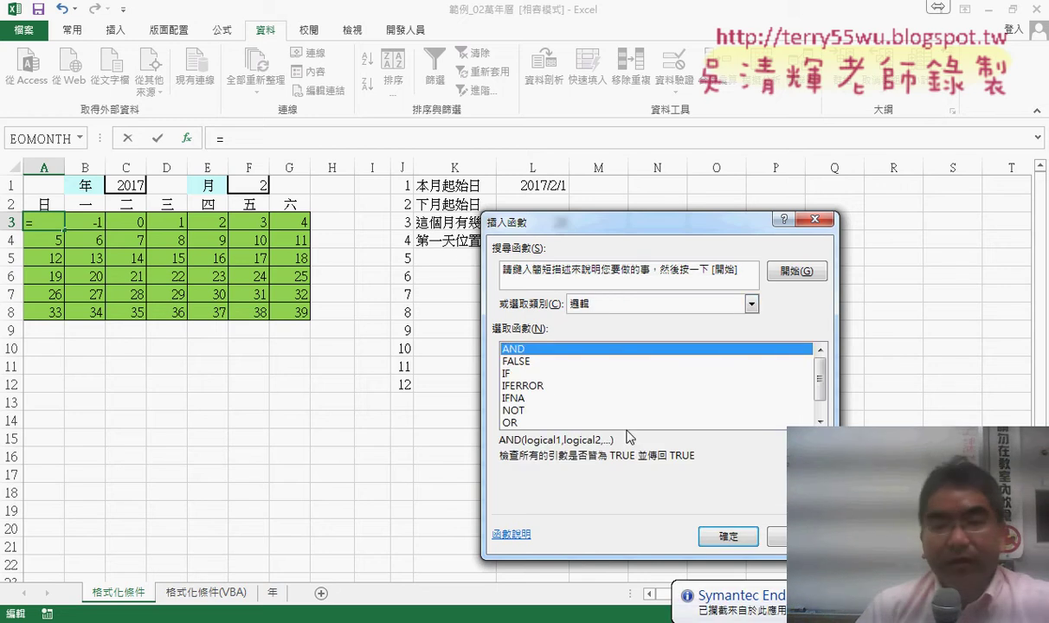
left_click(524, 373)
left_click(732, 532)
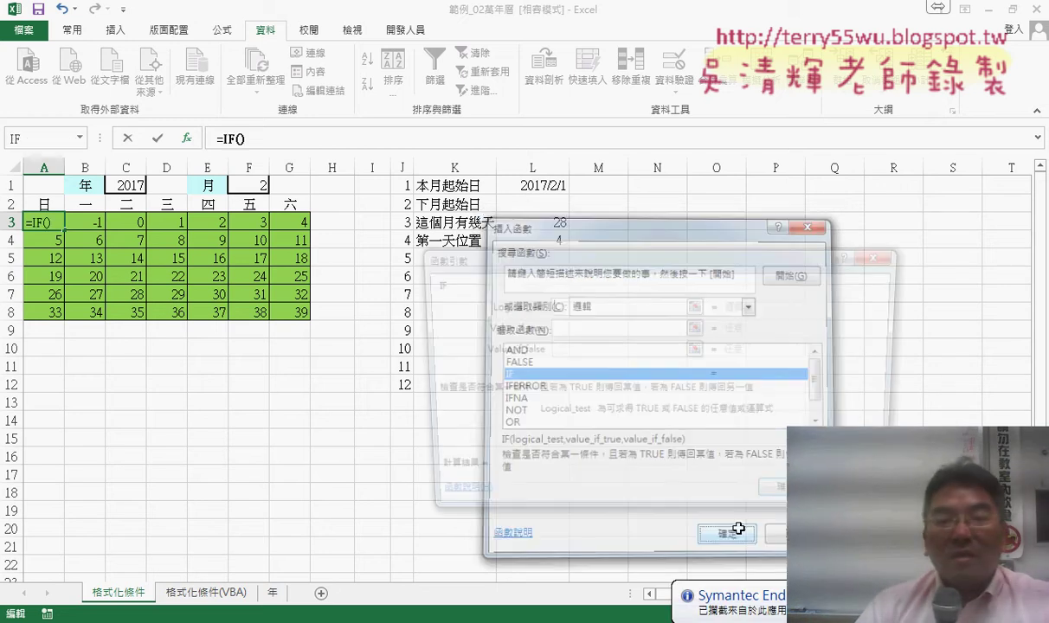
Start Logical_test as OR(day expression<1, then paste the day expression again as the second condition.
left_click_drag(622, 238, 450, 134)
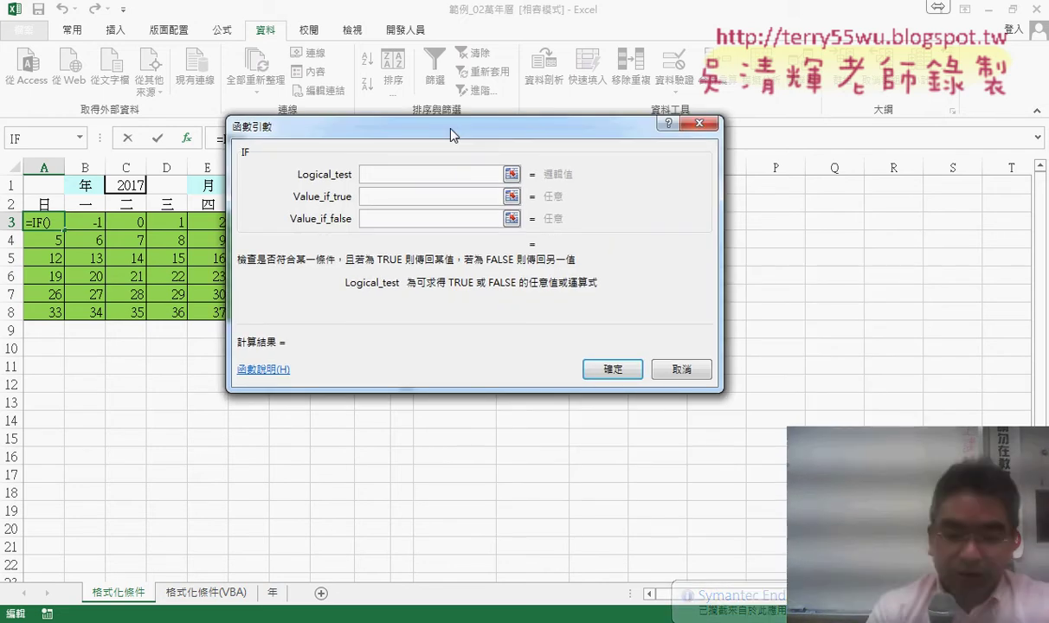
type("o")
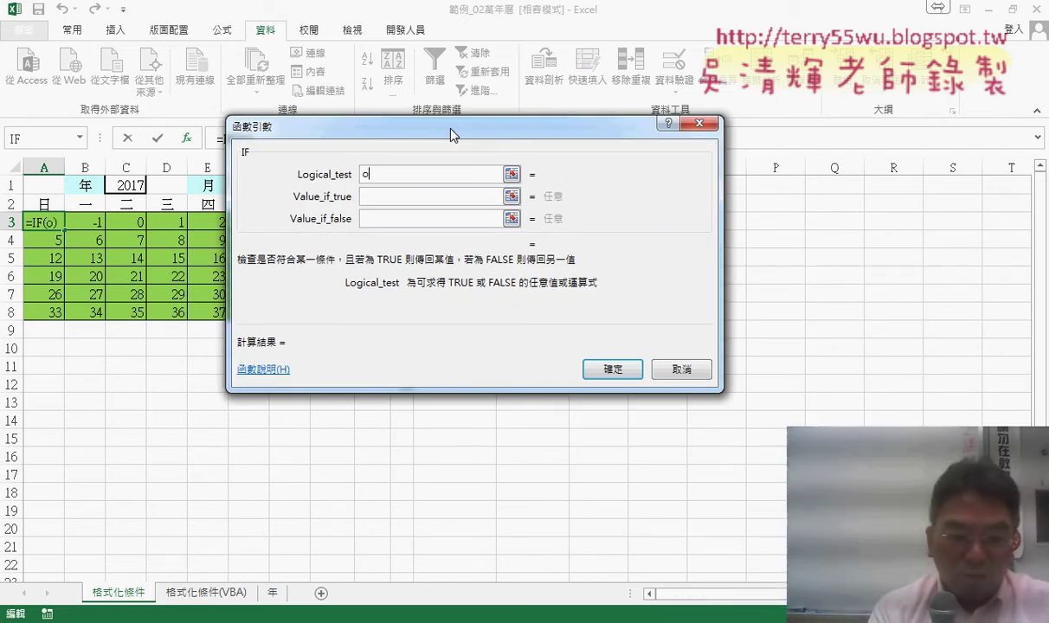
type("r")
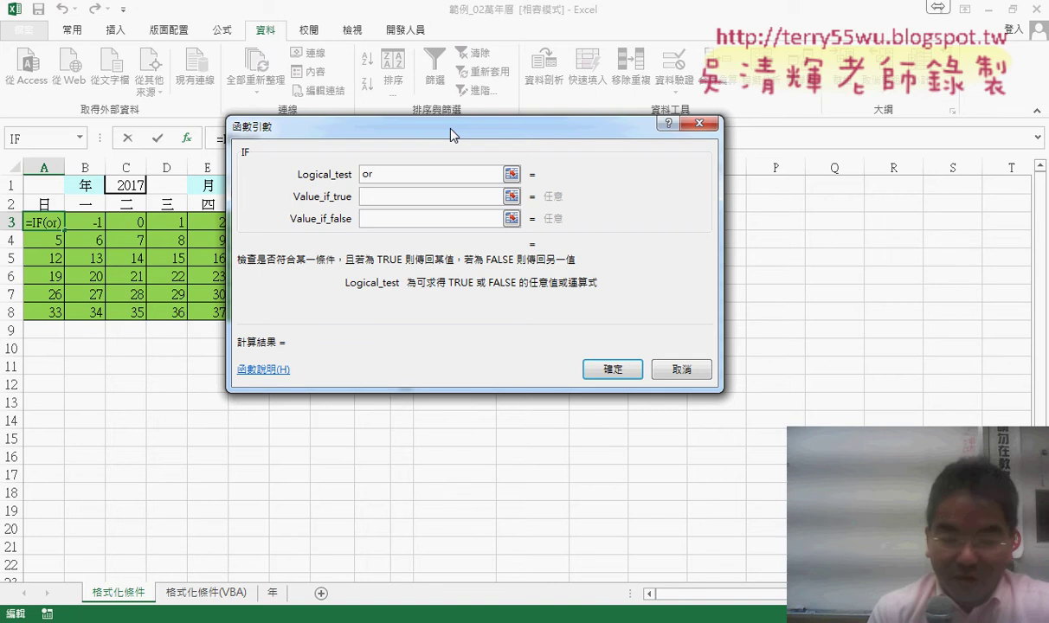
type("(")
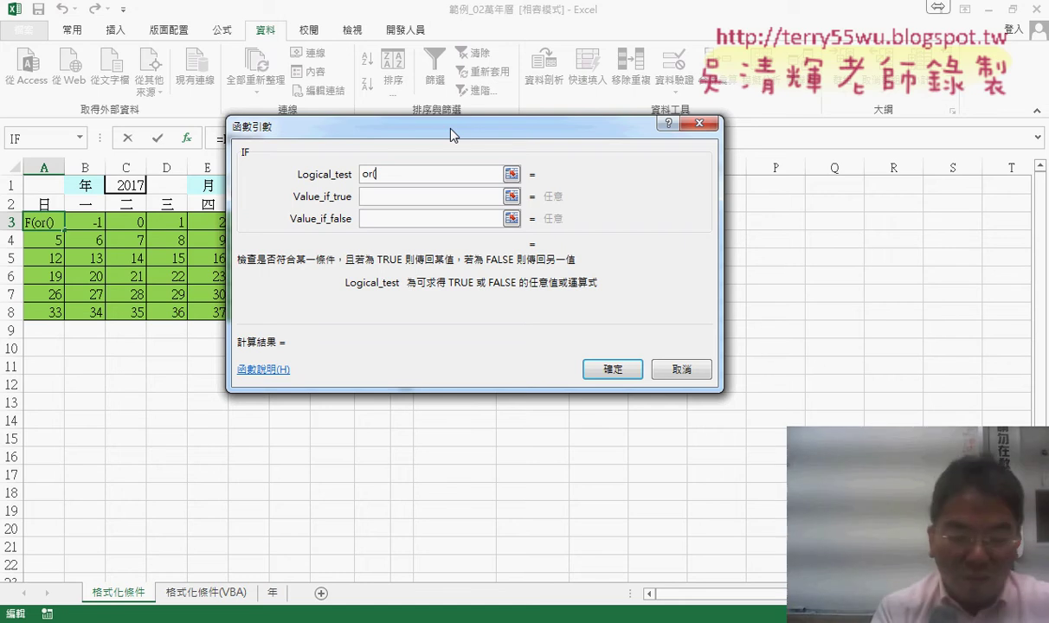
key("ctrl+v")
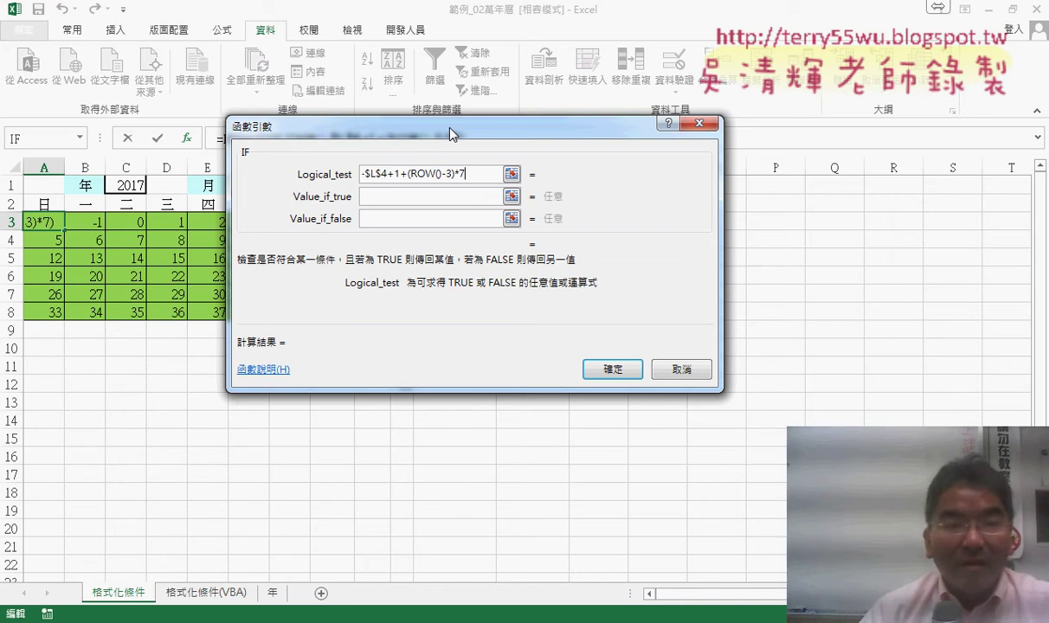
left_click_drag(449, 134, 434, 183)
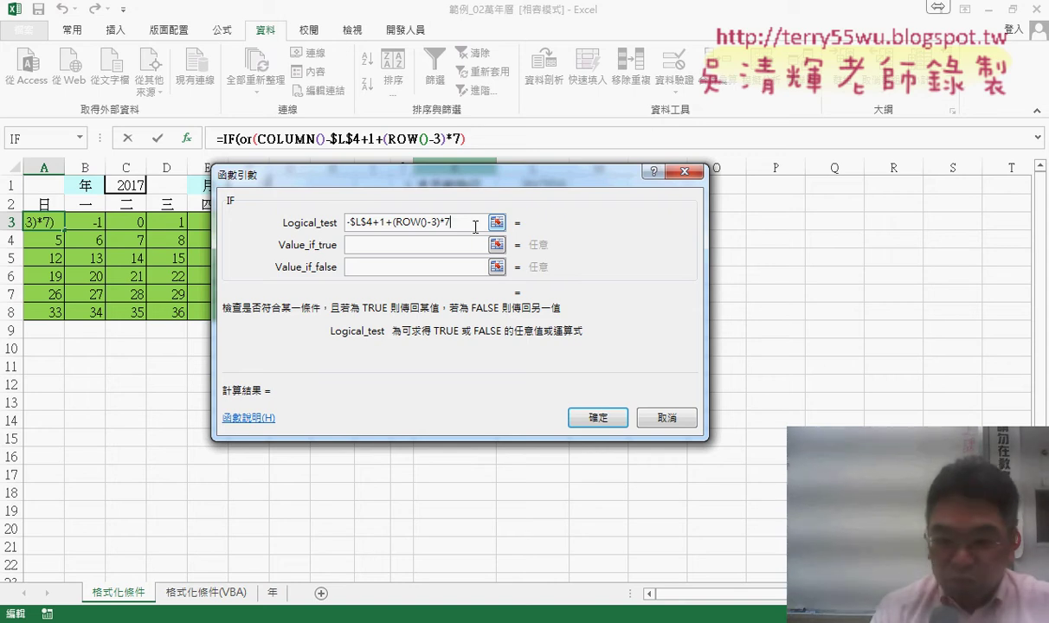
type("<1")
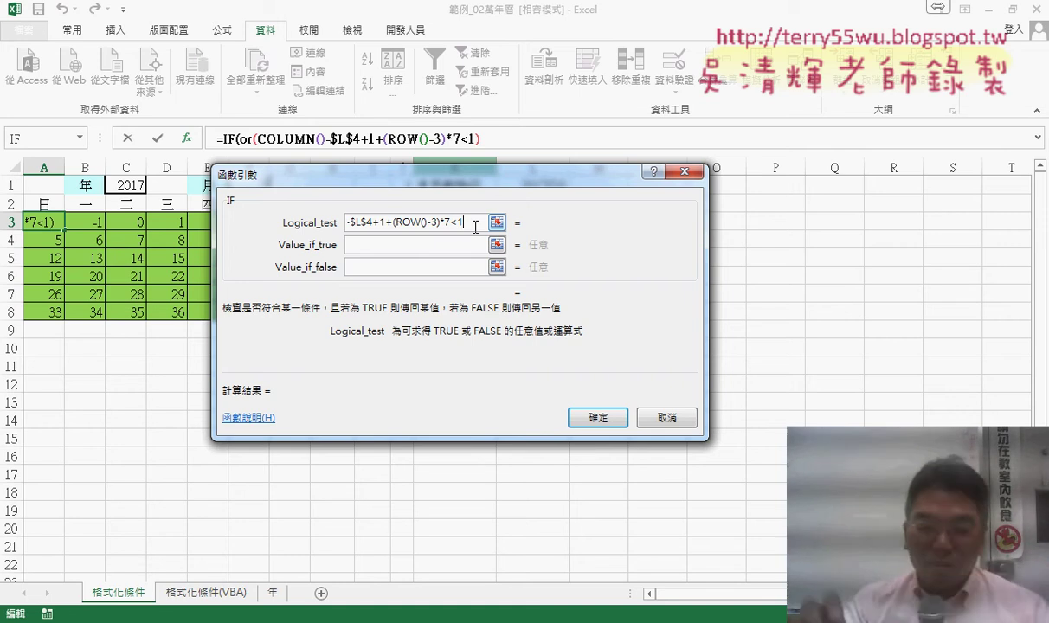
type(",")
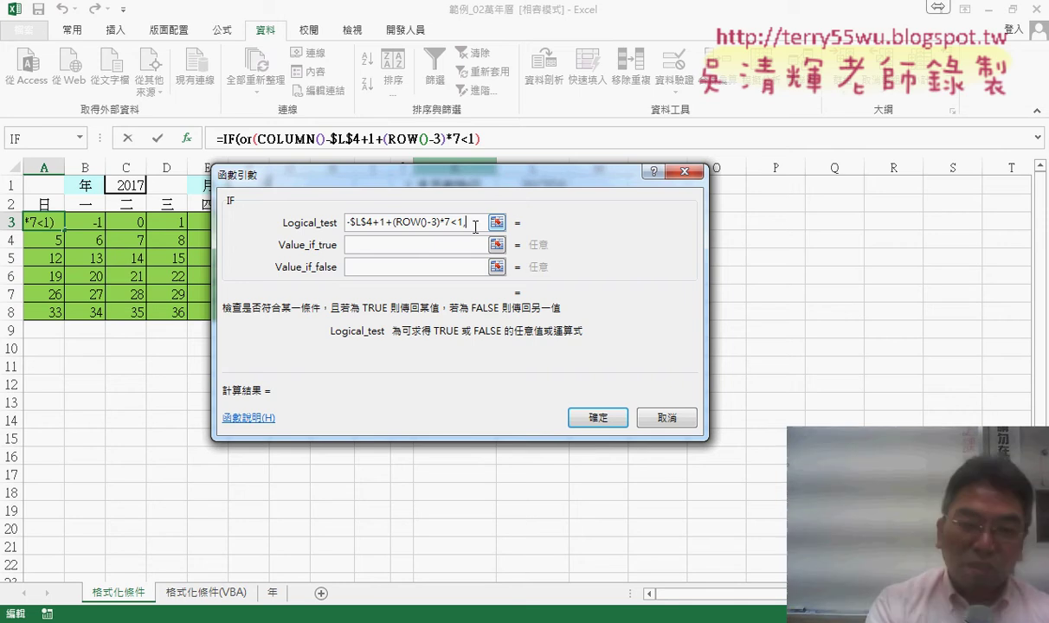
key("ctrl+v")
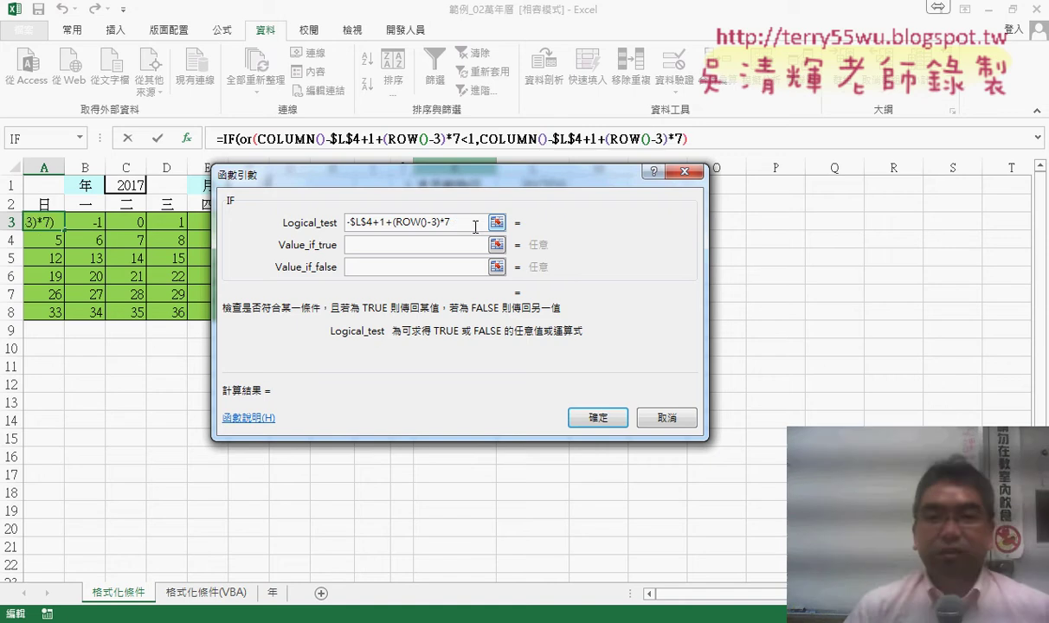
Compare the second condition against absolute $L$3 and underline the OR test to explain it.
mouse_move(466, 174)
left_mouse_down()
mouse_move(475, 272)
mouse_move(529, 291)
left_mouse_up()
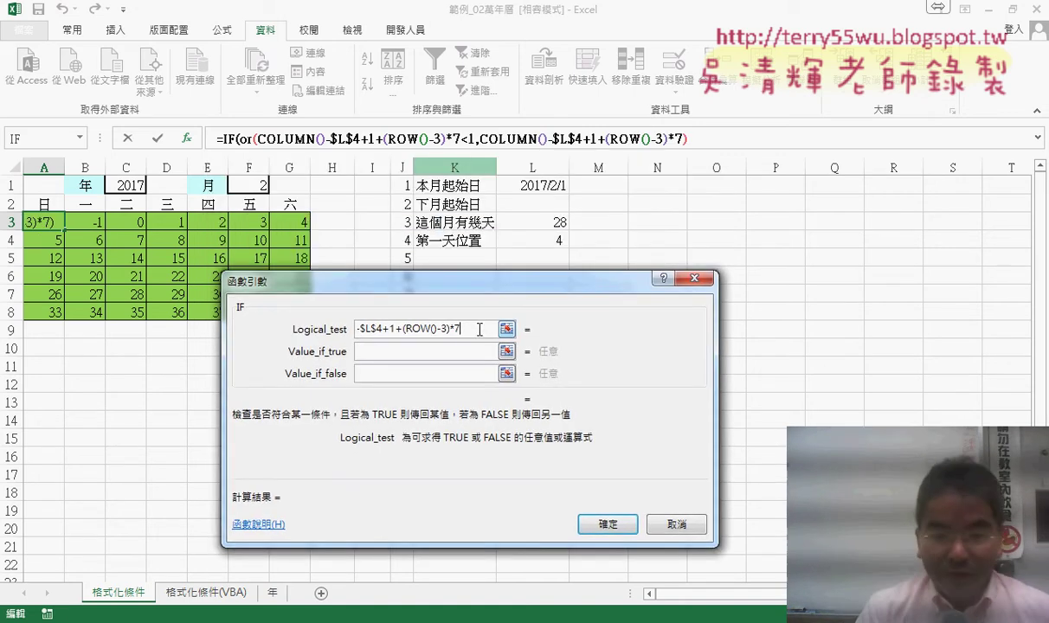
left_click(553, 224)
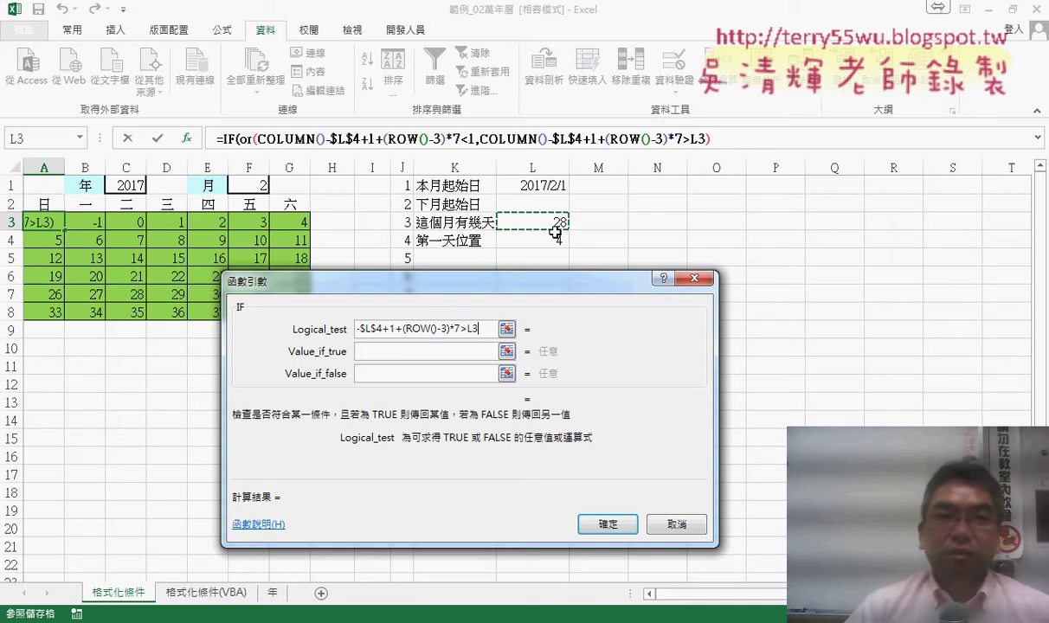
left_click(474, 327)
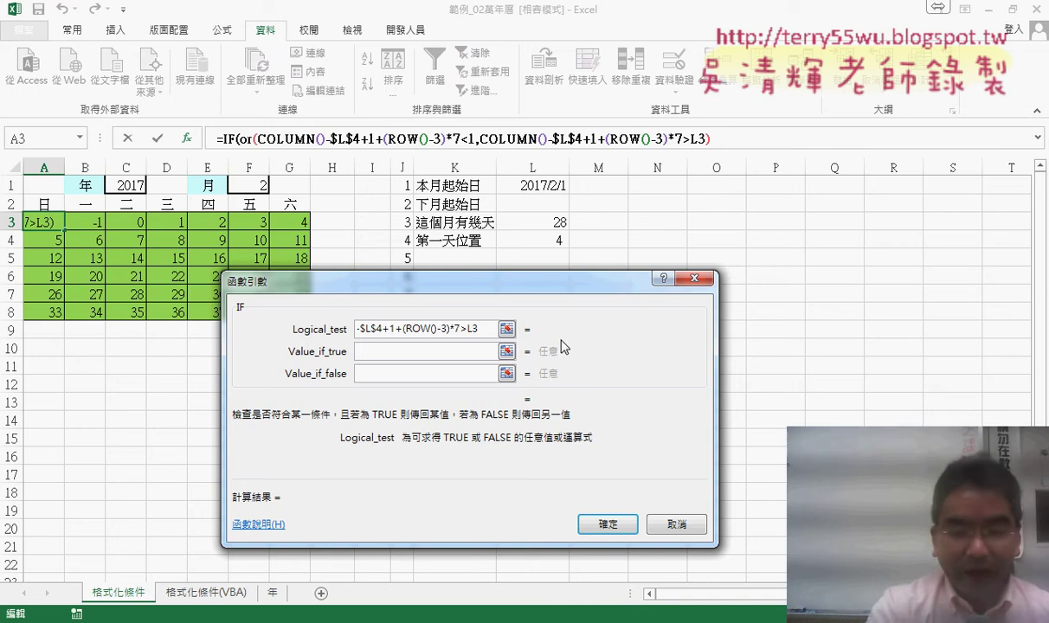
key("F4")
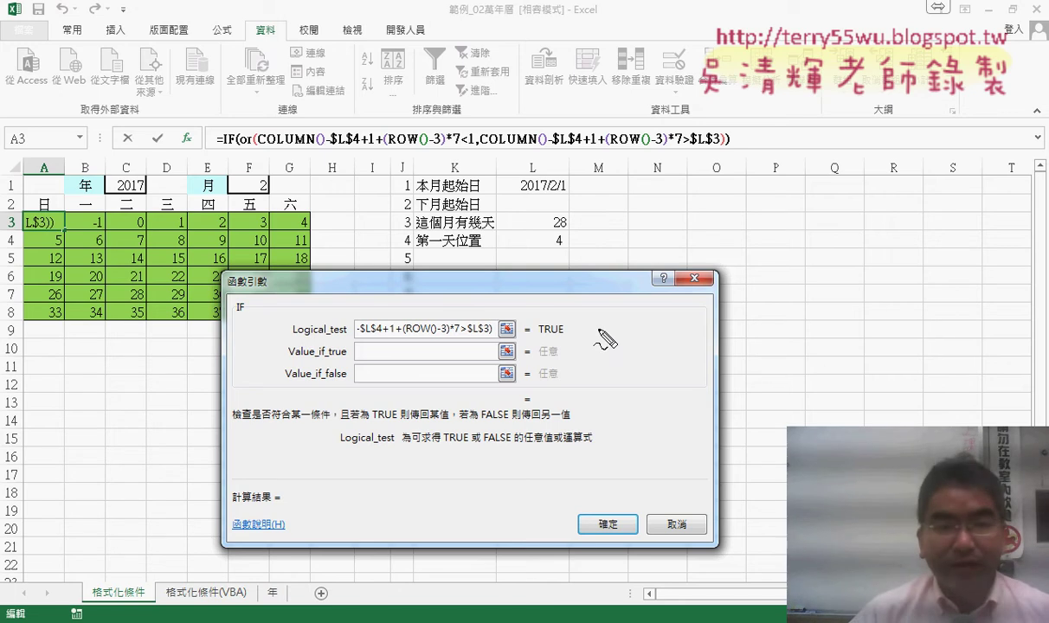
mouse_move(257, 147)
left_mouse_down()
mouse_move(680, 145)
mouse_move(680, 130)
left_mouse_up()
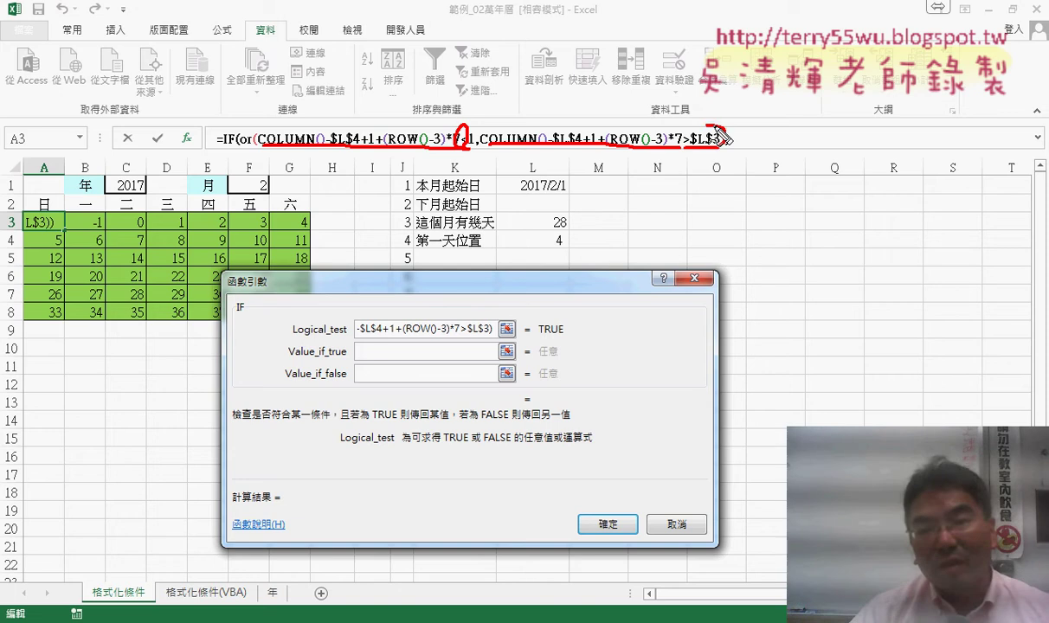
left_click_drag(232, 147, 259, 149)
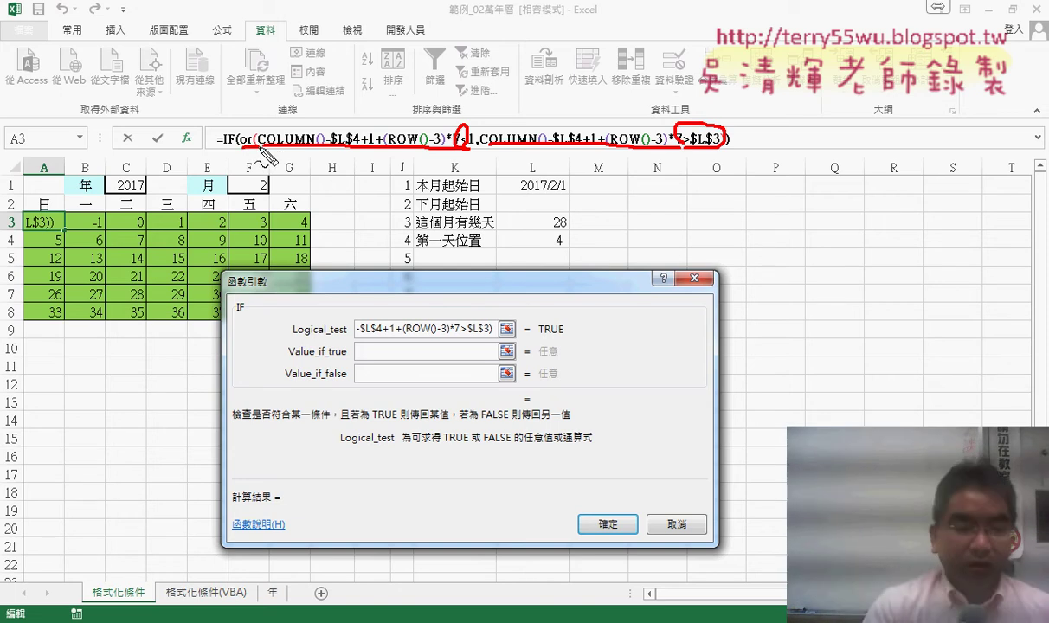
key("Escape")
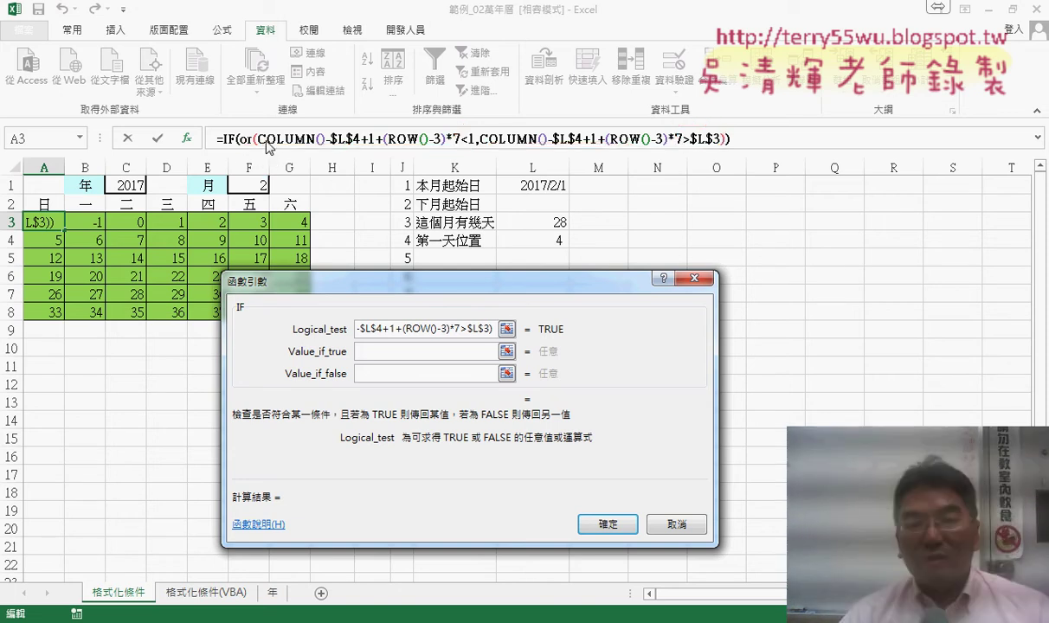
left_click(413, 351)
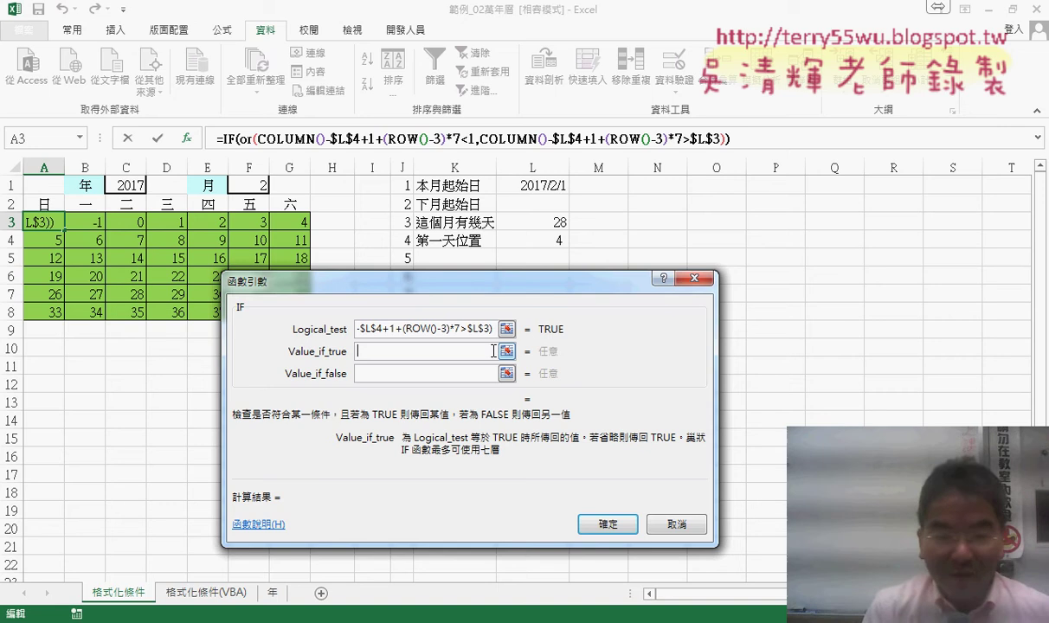
Set Value_if_true to "" and Value_if_false to COLUMN()-$L$4+1+(ROW()-3)*7.
type("\"\"")
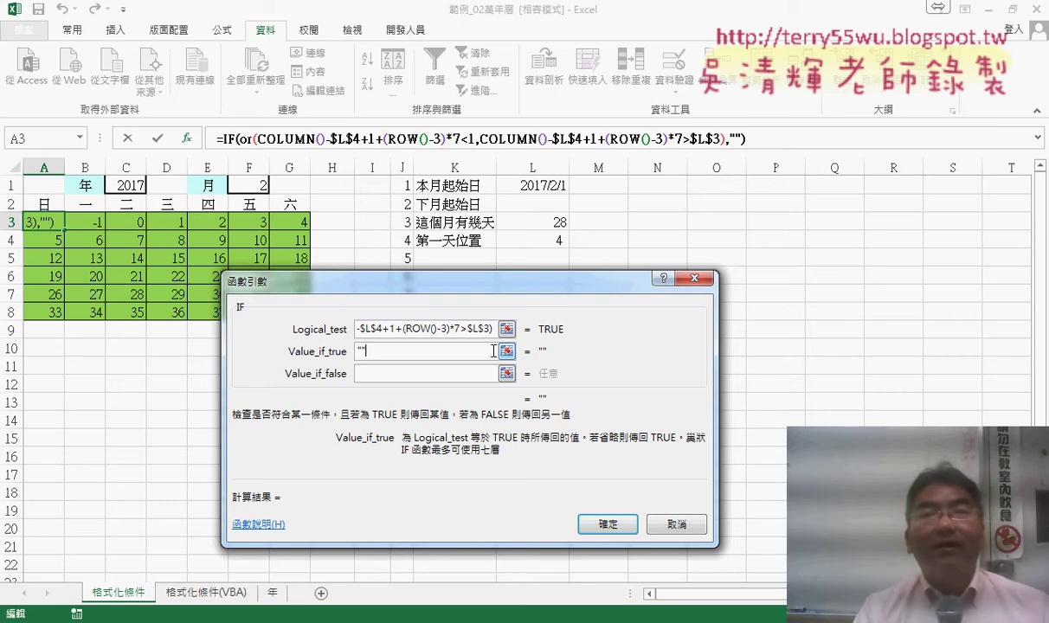
key("Tab")
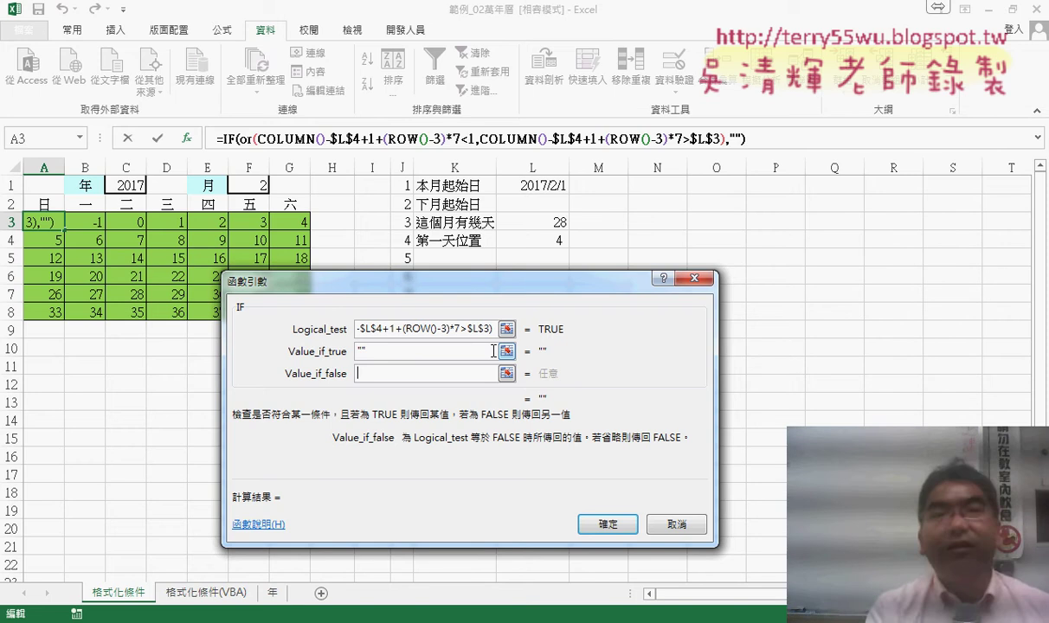
key("ctrl+v")
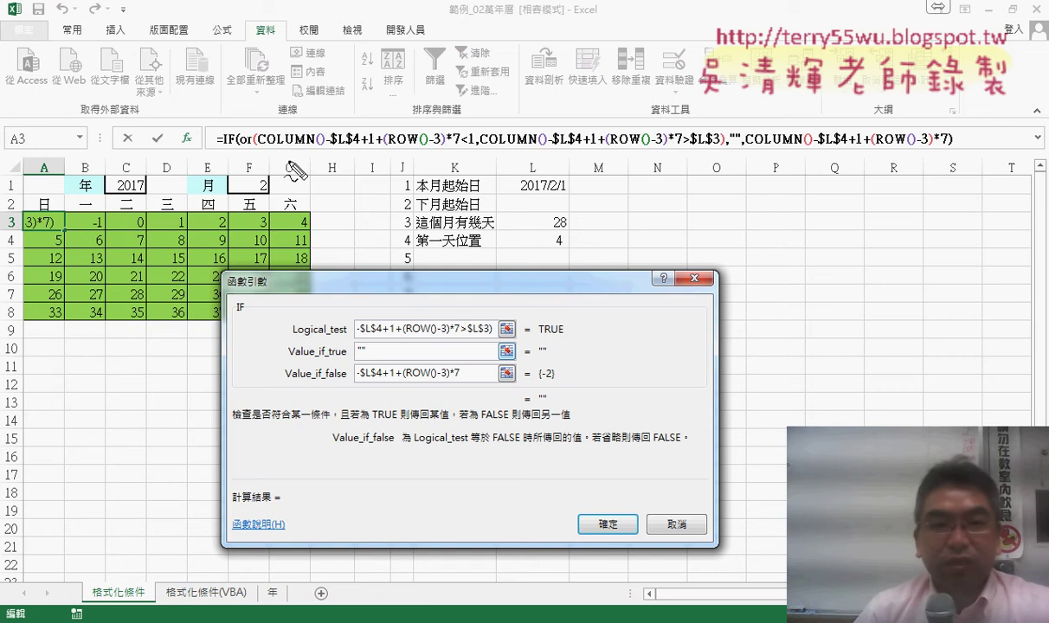
Underline both OR conditions and the false-value expression in the formula, then clear the marks.
left_click_drag(261, 148, 439, 148)
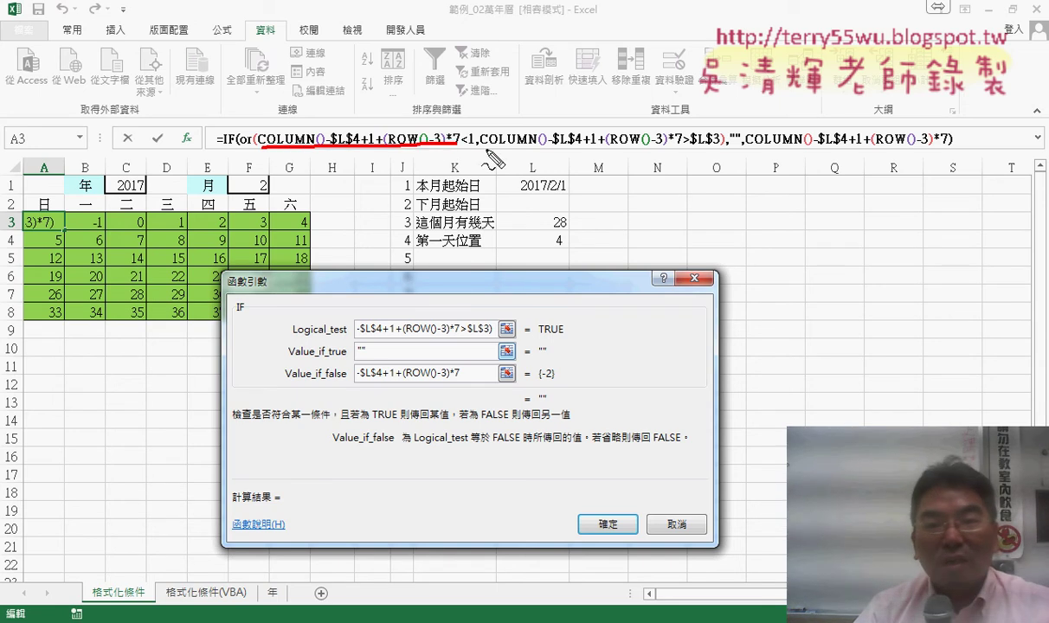
left_click_drag(450, 149, 459, 147)
left_click_drag(484, 147, 685, 149)
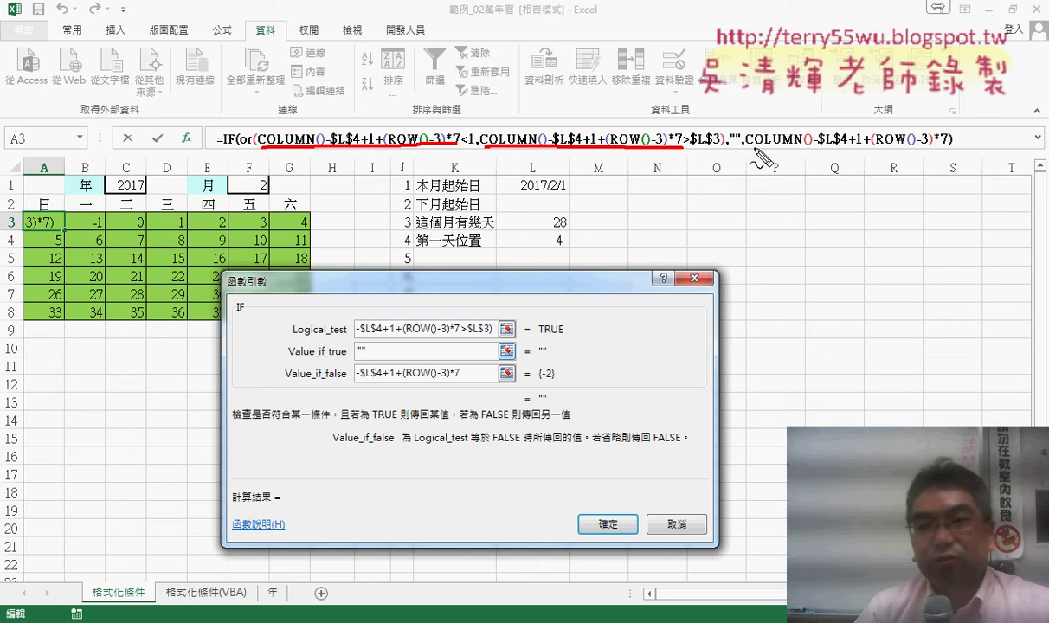
left_click_drag(753, 149, 946, 149)
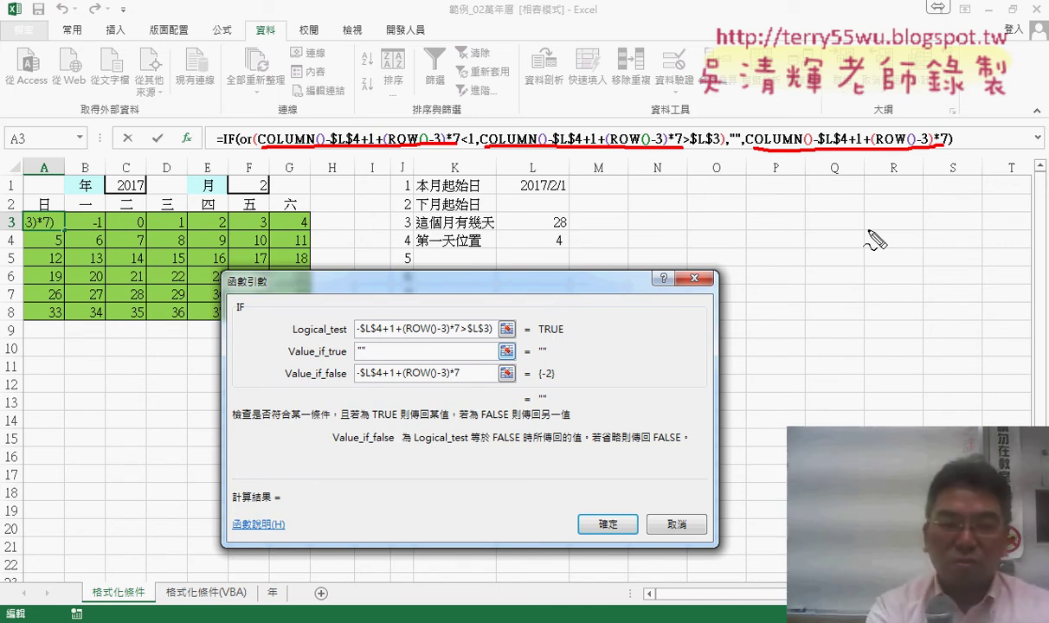
key("Escape")
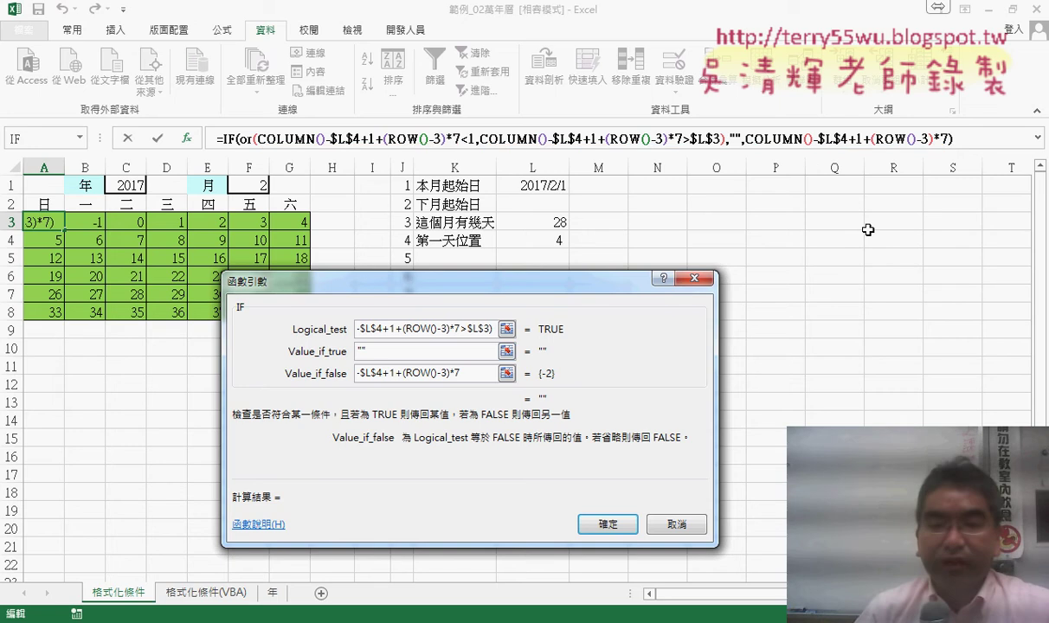
Confirm the IF formula, fill it over A3:G8, and set the F1 month to 6 for June 2017.
left_click(609, 526)
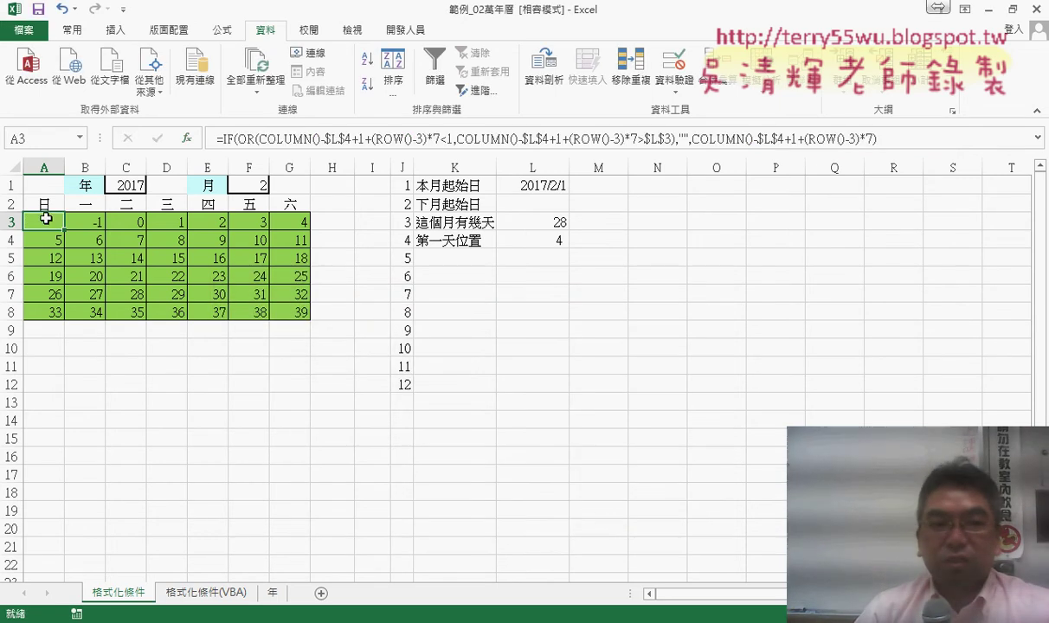
mouse_move(64, 230)
left_mouse_down()
mouse_move(308, 227)
mouse_move(309, 321)
left_mouse_up()
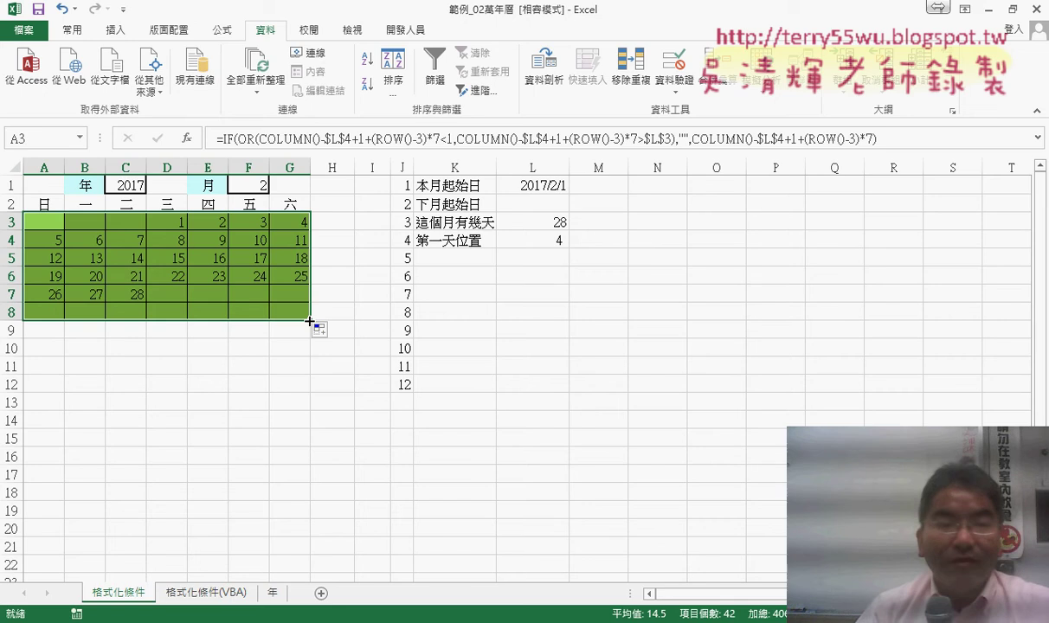
left_click(262, 184)
left_click(276, 186)
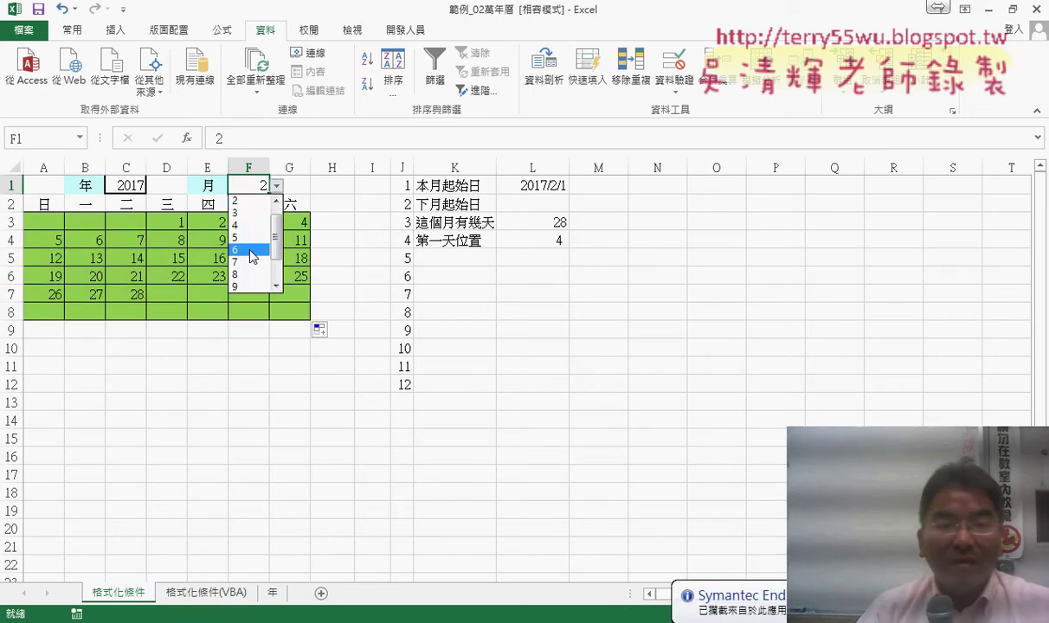
left_click(251, 250)
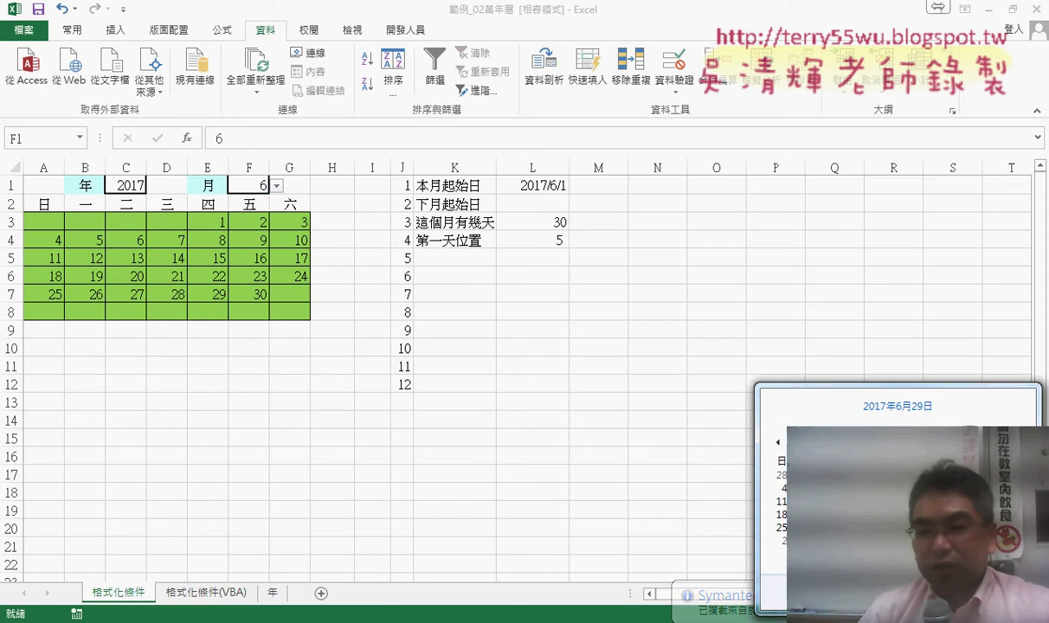
left_click(1020, 442)
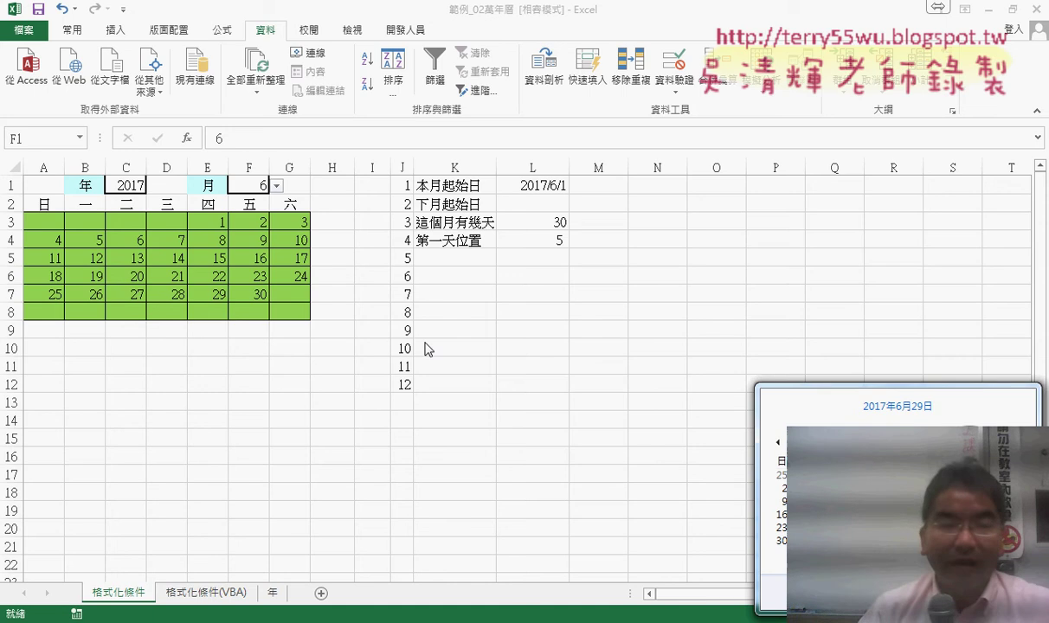
Choose 7 in the F1 month dropdown to show July 2017, then select A3.
left_click(275, 187)
left_click(275, 187)
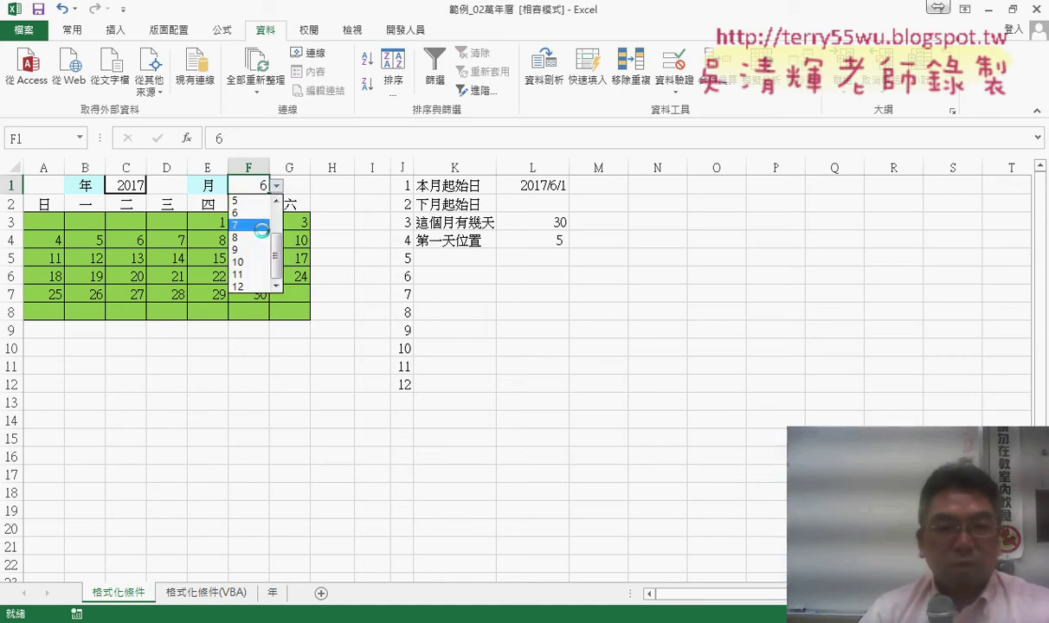
left_click(236, 225)
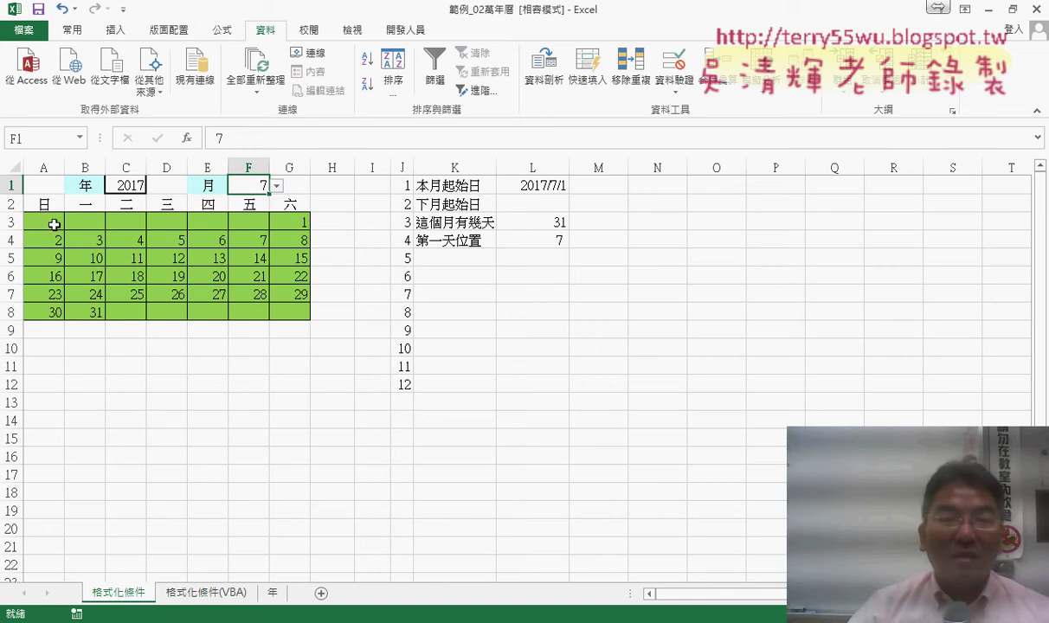
left_click(50, 223)
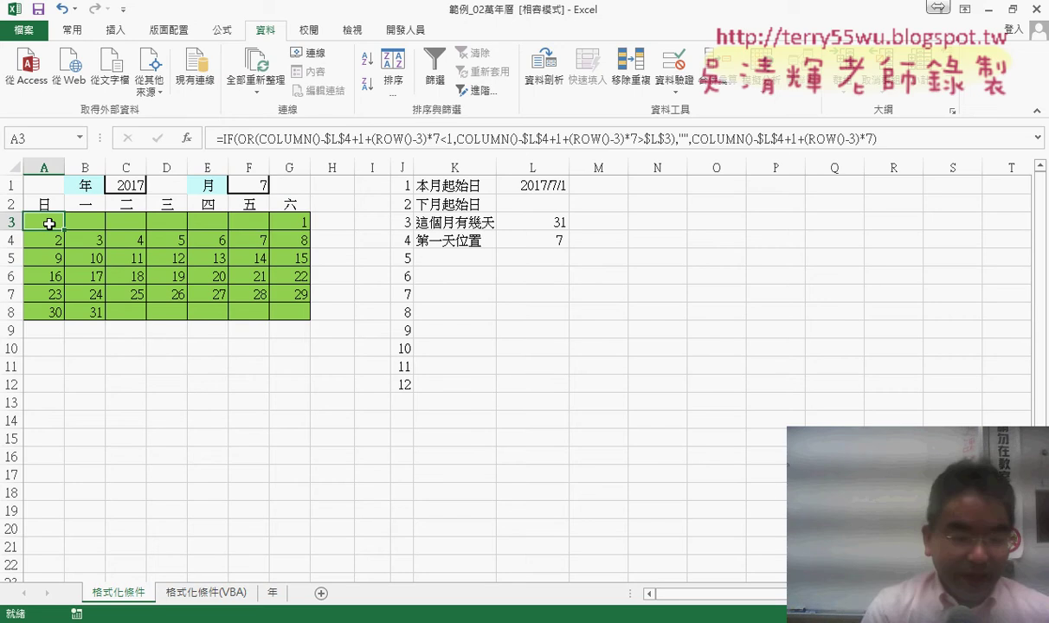
Undo back to month 2 and the original formula, then paste the IF(OR) blanking formula into A3.
key("ctrl+z")
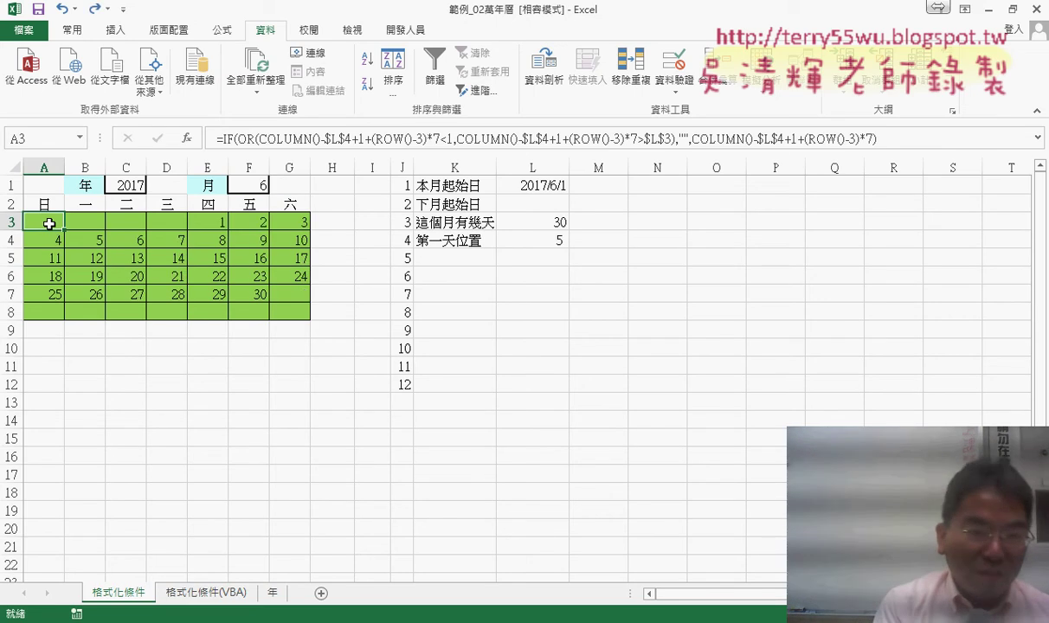
key("ctrl+z")
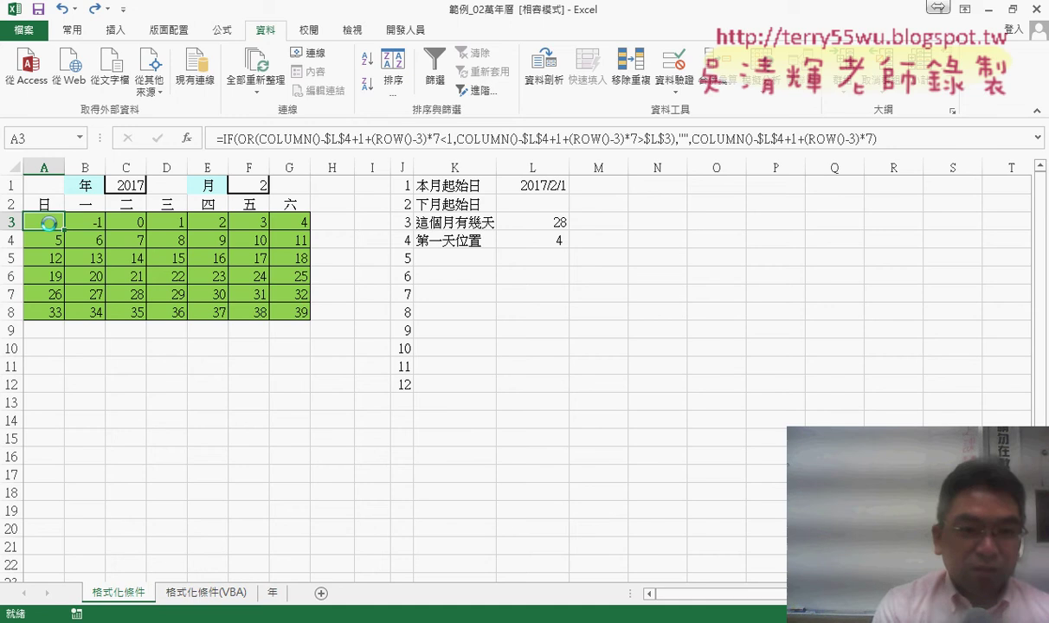
key("ctrl+z")
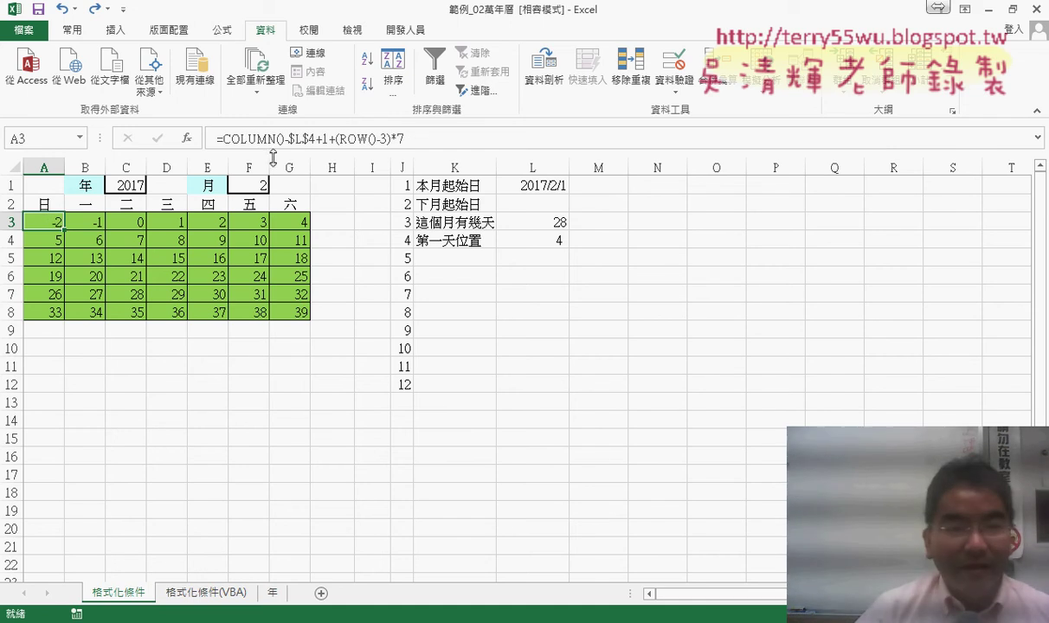
left_click_drag(289, 139, 321, 139)
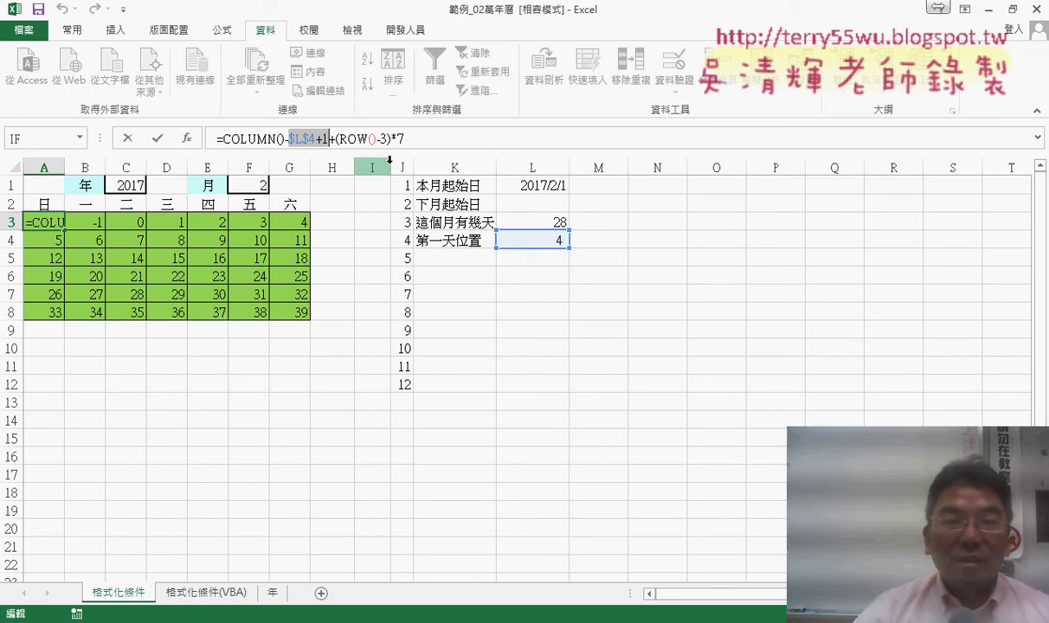
left_click_drag(405, 139, 217, 139)
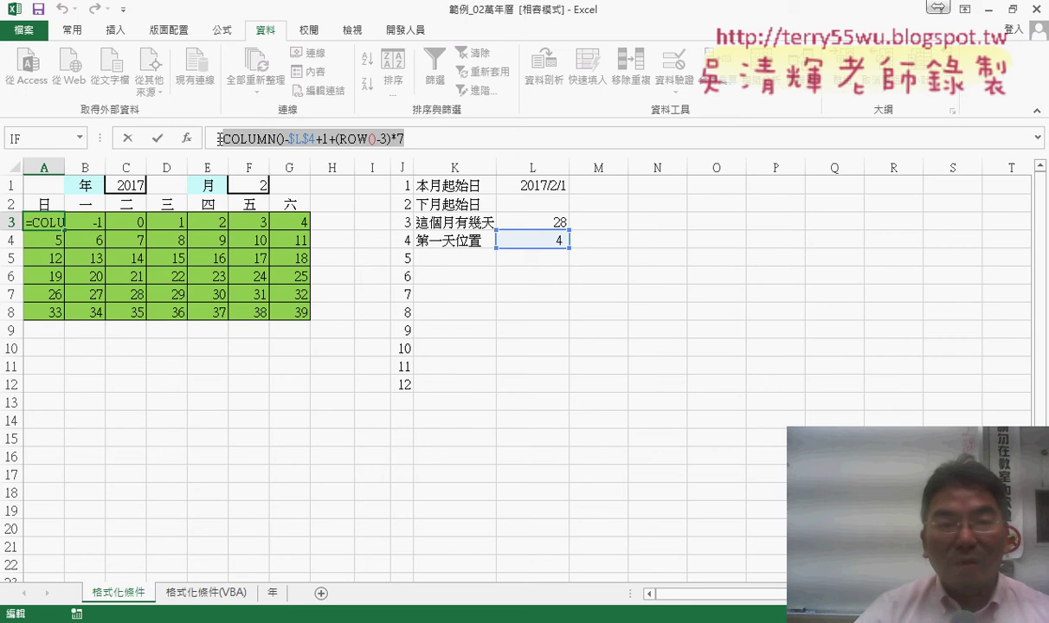
left_click(324, 138)
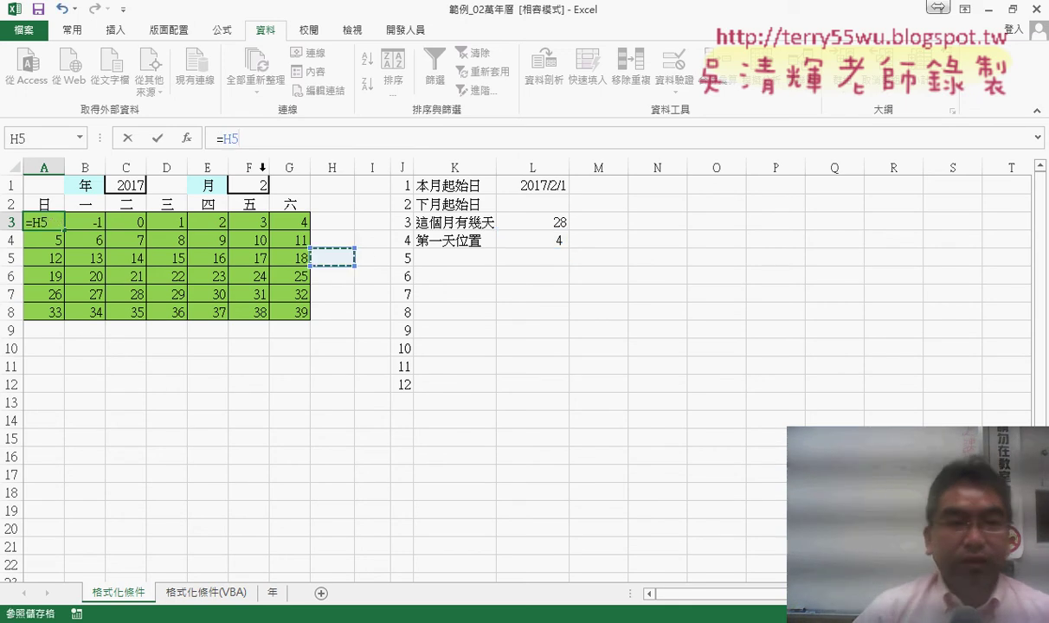
key("Escape")
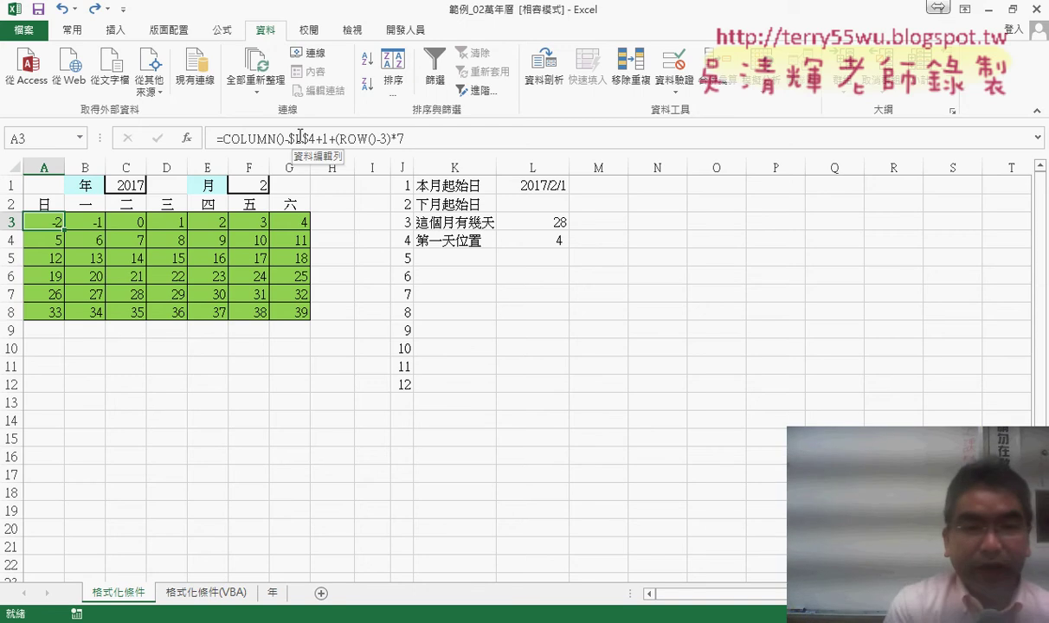
type("=IF(OR(COLUMN()-$L$4+1+(ROW()-3)*7<1,COLUMN()-$L$4+1+(ROW()-3)*7>$L$3),\"\",COLUMN()-$L$4+1+(ROW()-3)*7)")
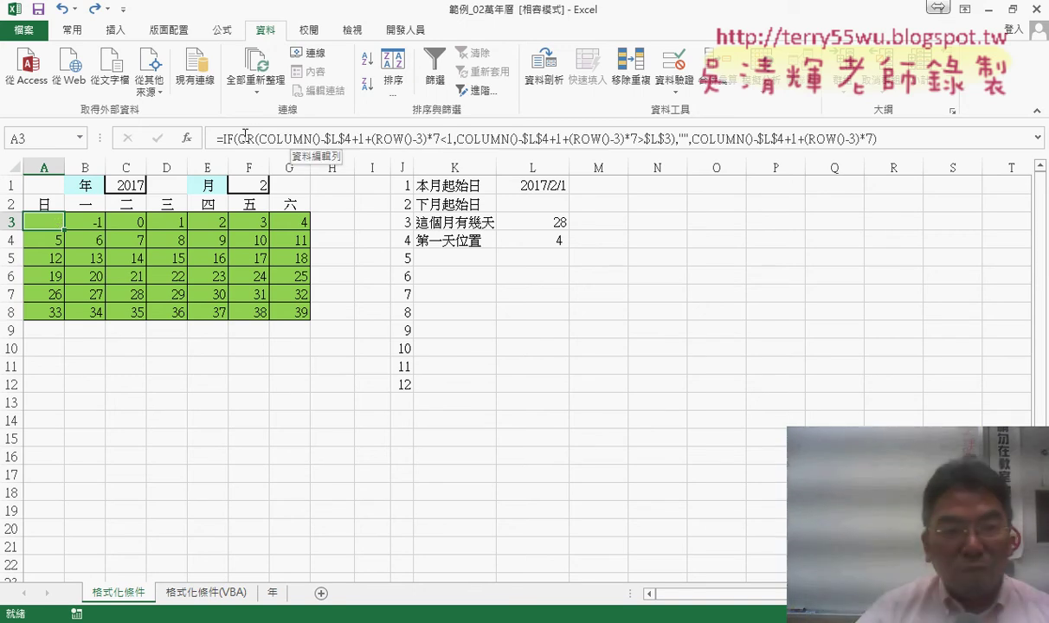
Open Function Arguments for A3's IF formula and inspect its OR test, TRUE and FALSE results.
left_click(236, 136)
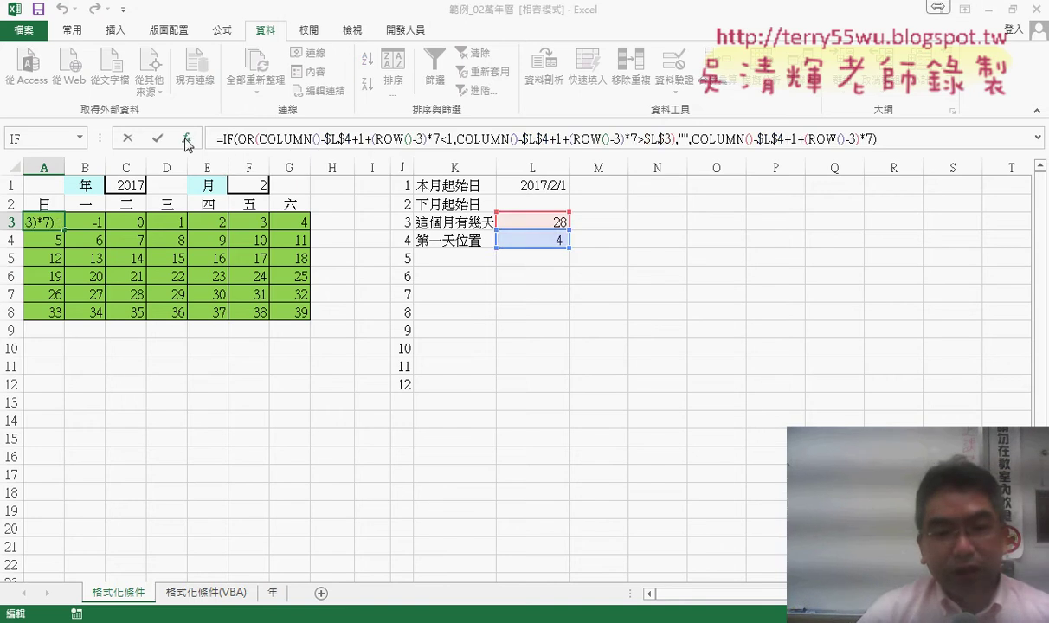
left_click(186, 139)
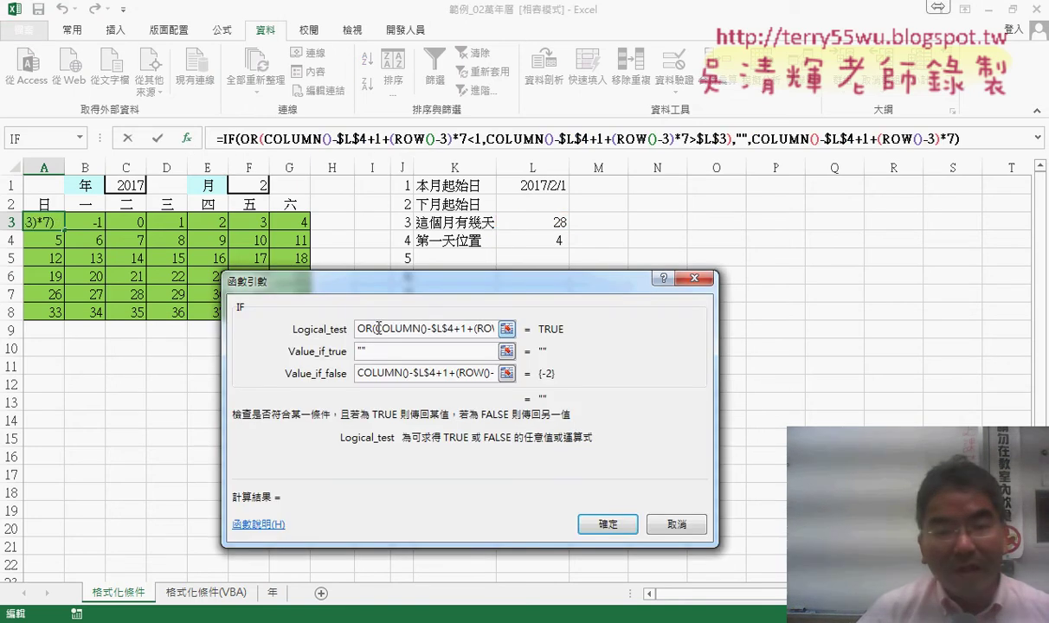
left_click_drag(376, 329, 476, 223)
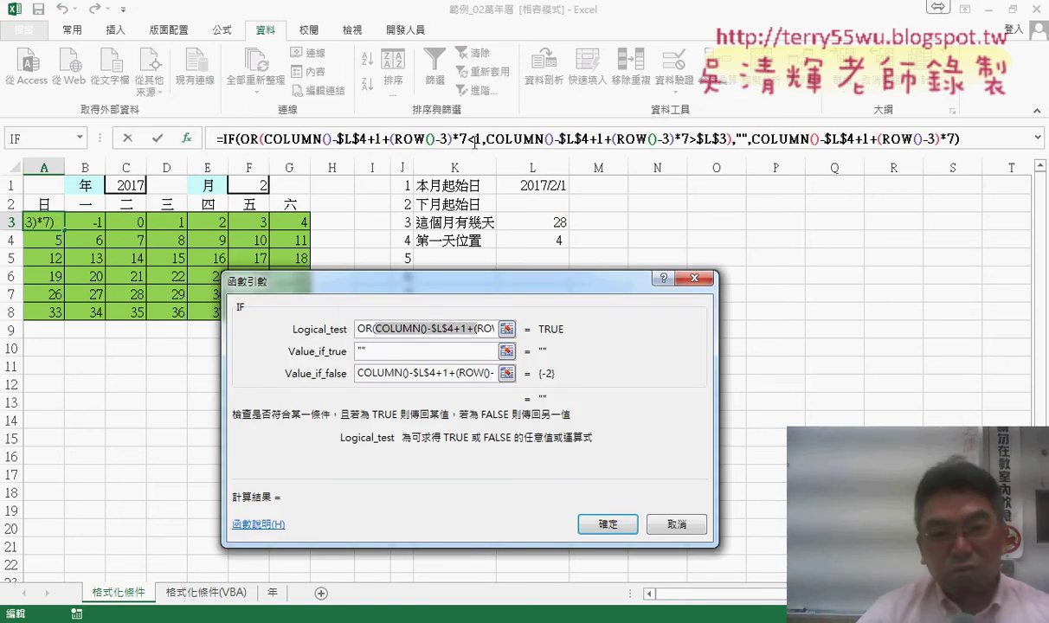
left_click_drag(475, 142, 484, 163)
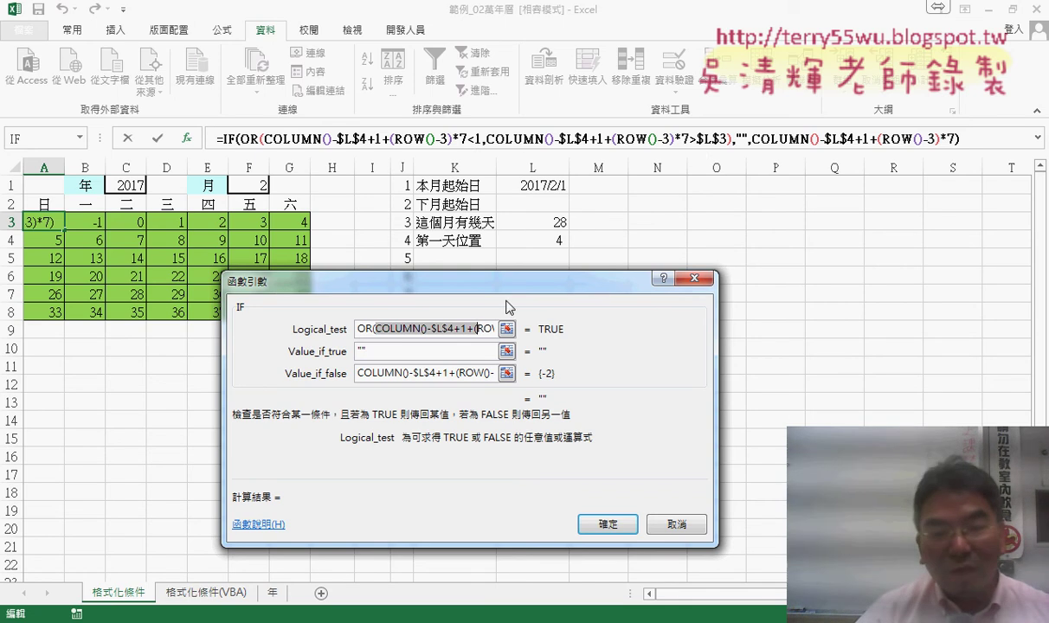
left_click(358, 352)
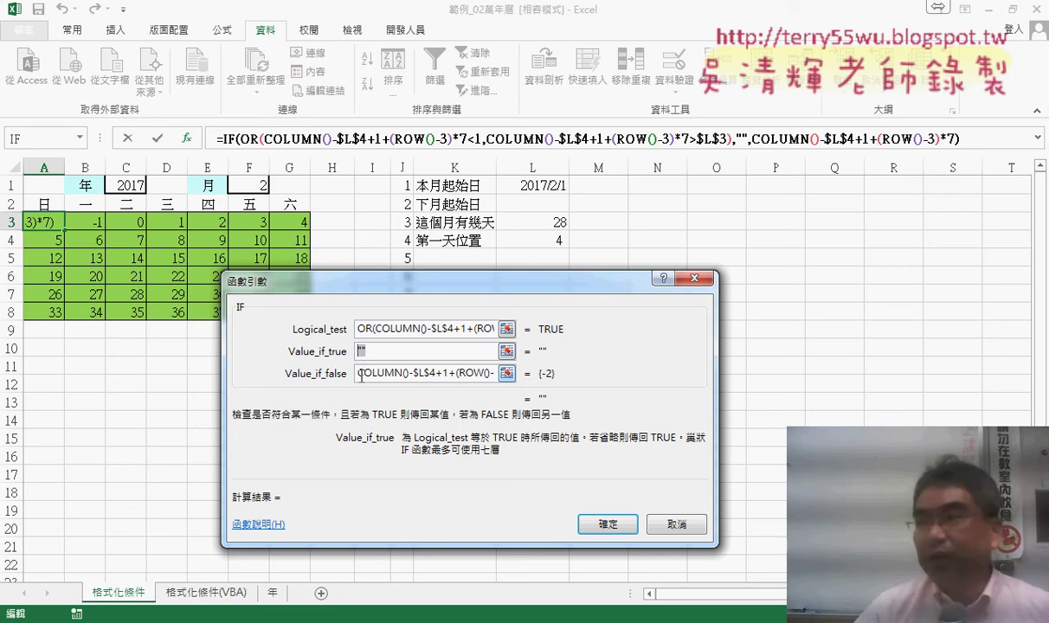
left_click(362, 375)
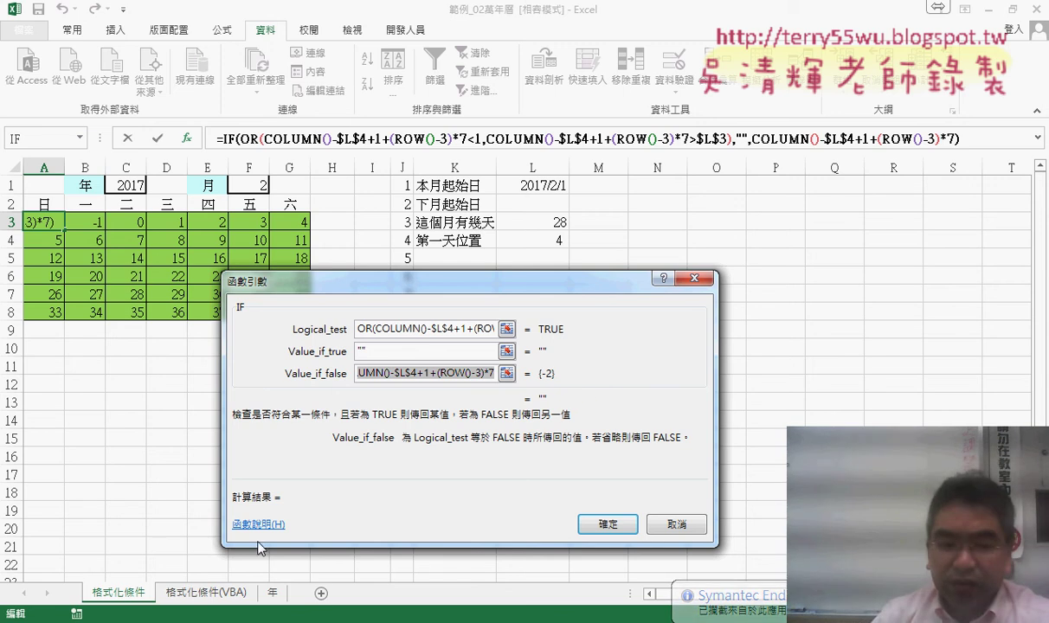
In the Google Docs notes, highlight $L$4+1 in the first formula in yellow.
mouse_move(173, 619)
left_click(173, 541)
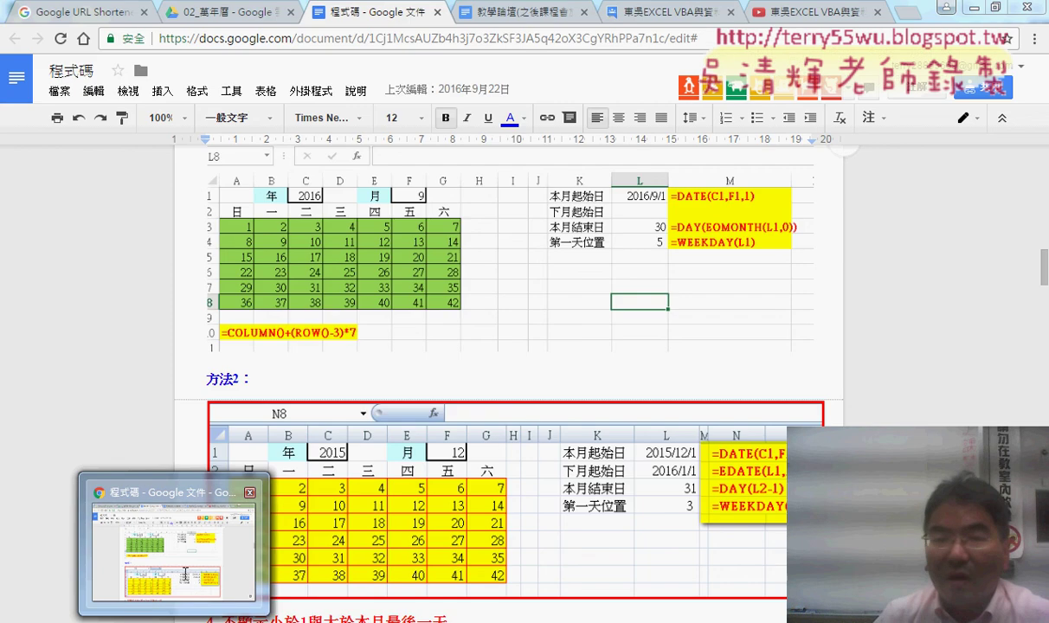
scroll(635, 381, "up", 3)
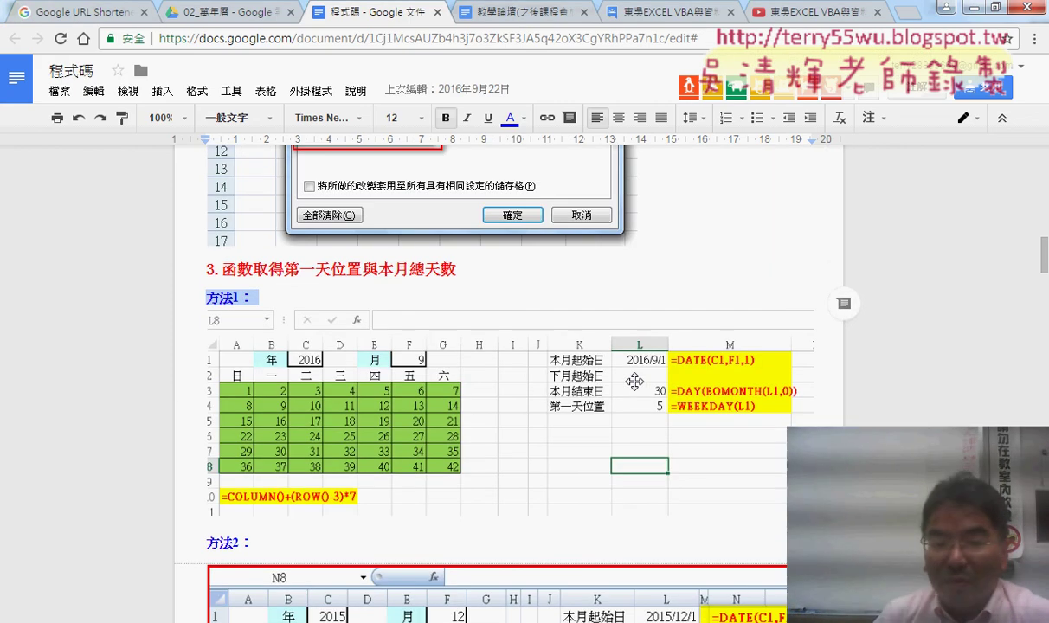
scroll(635, 381, "down", 3)
scroll(634, 381, "down", 3)
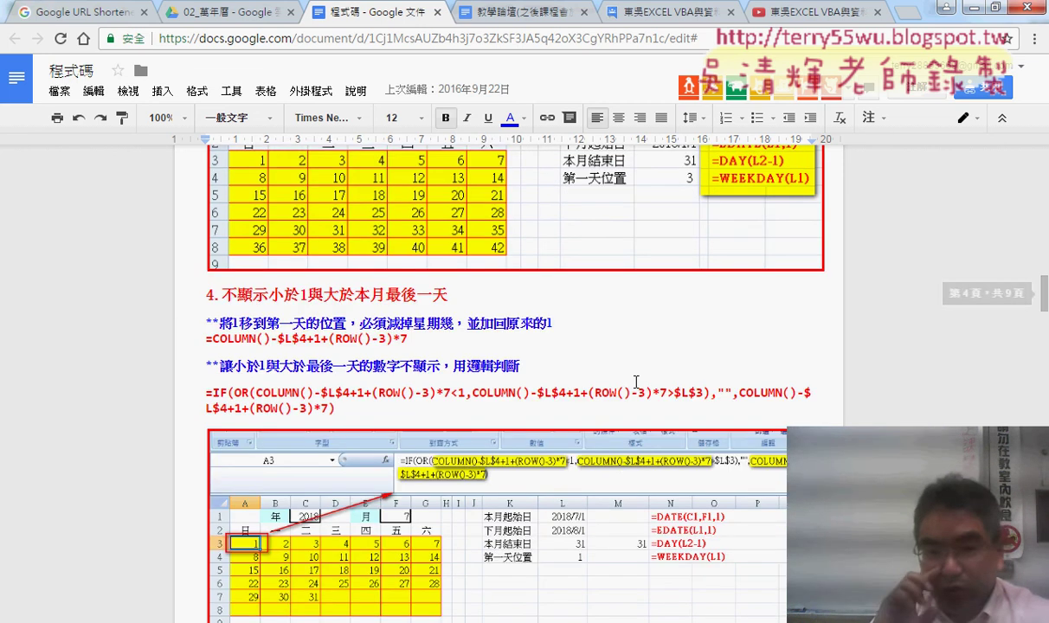
scroll(637, 382, "down", 1)
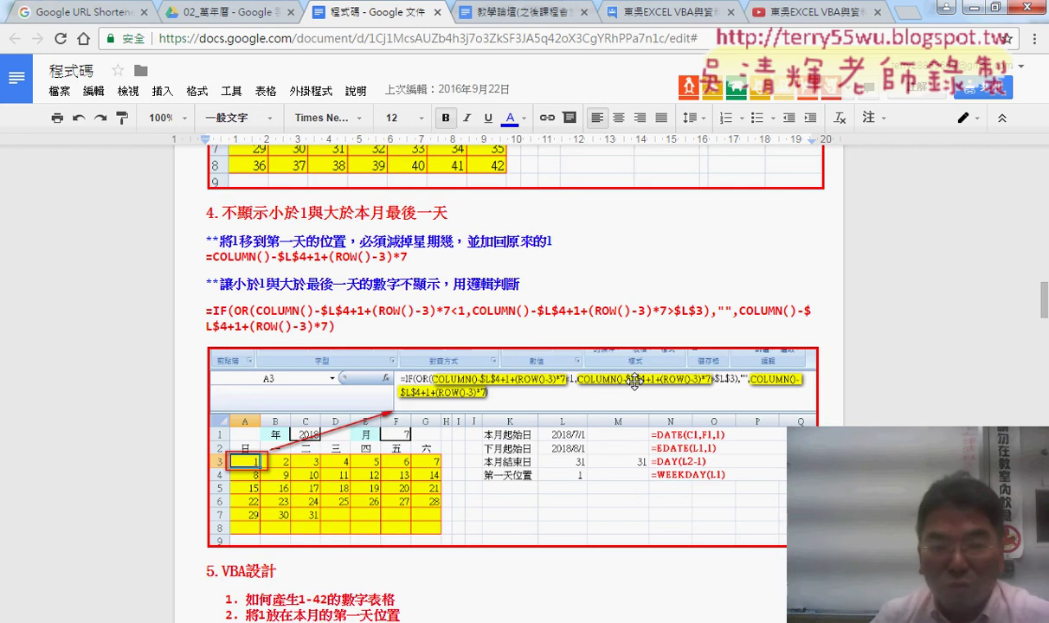
left_click_drag(278, 256, 322, 257)
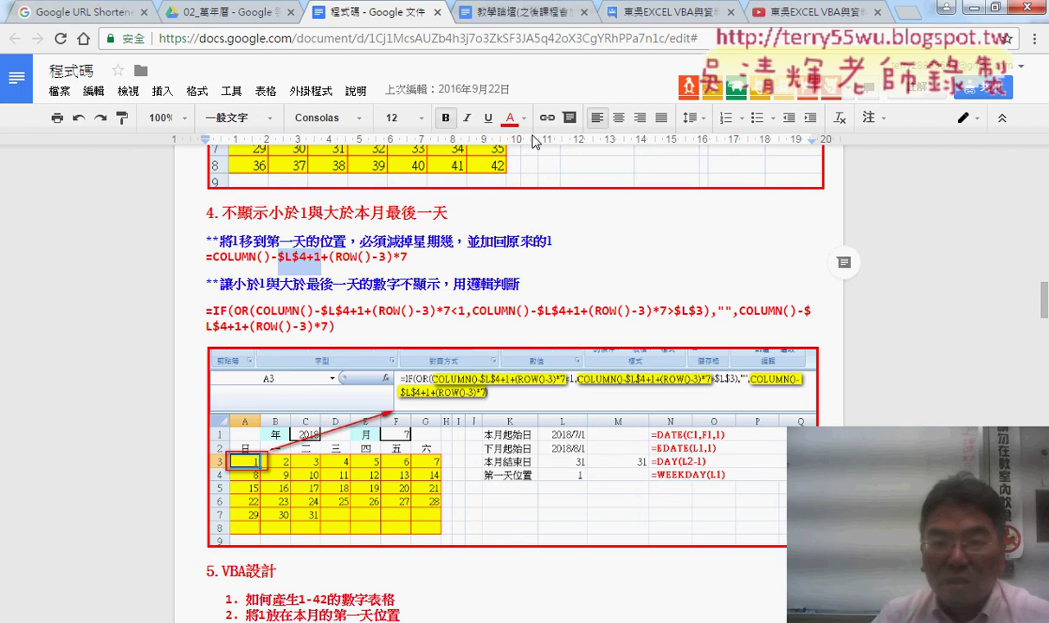
left_click(510, 118)
left_click(604, 149)
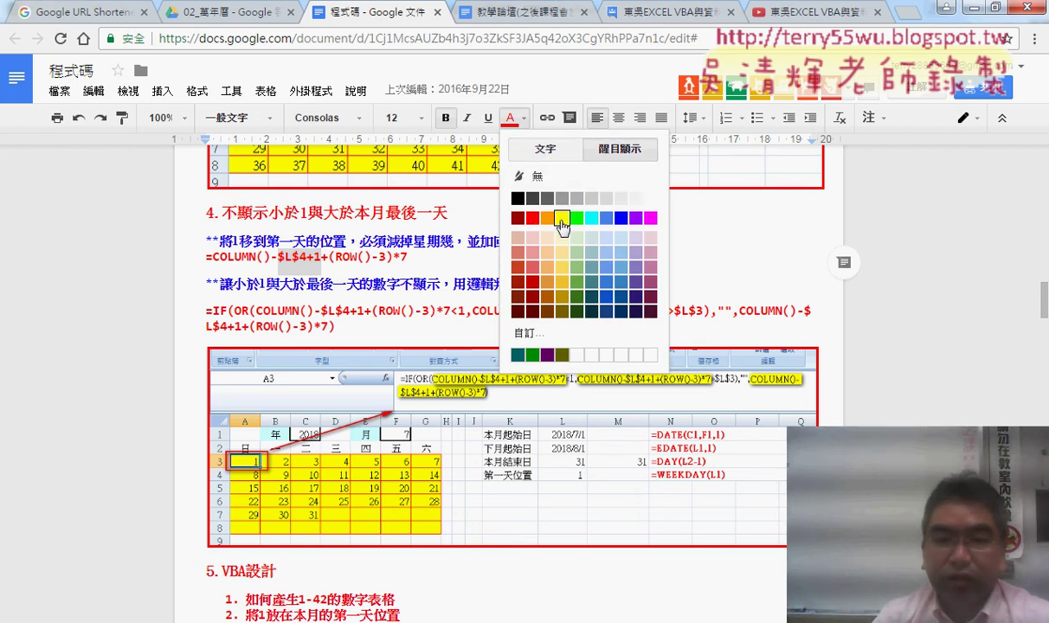
left_click(562, 199)
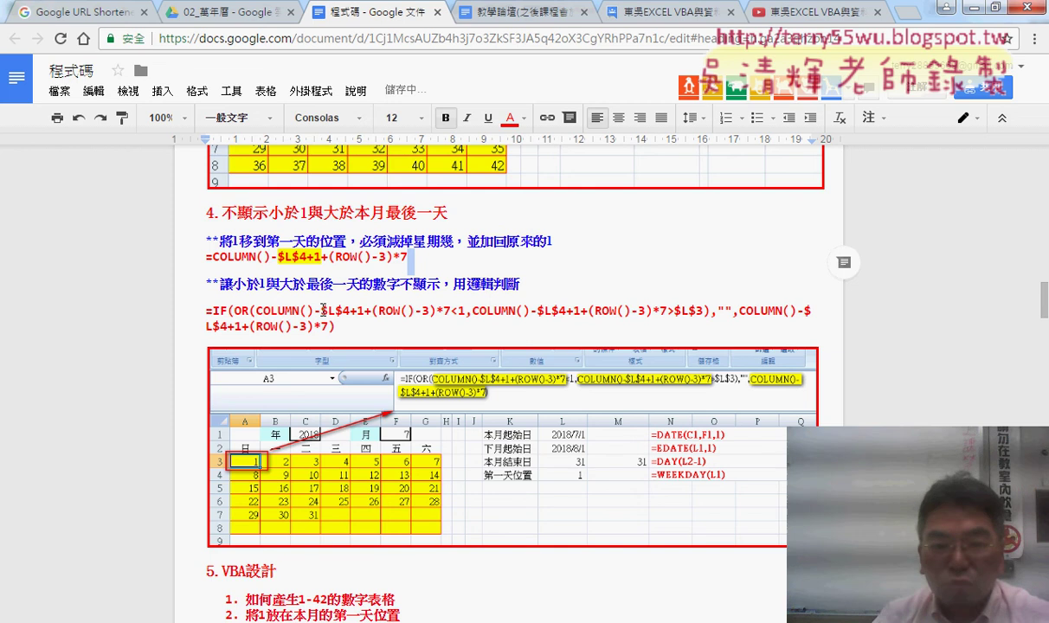
Highlight the IF formula's first two COLUMN()-$L$4+1+(ROW()-3)*7 expressions in yellow.
left_click_drag(256, 310, 451, 311)
left_click(510, 118)
left_click(588, 145)
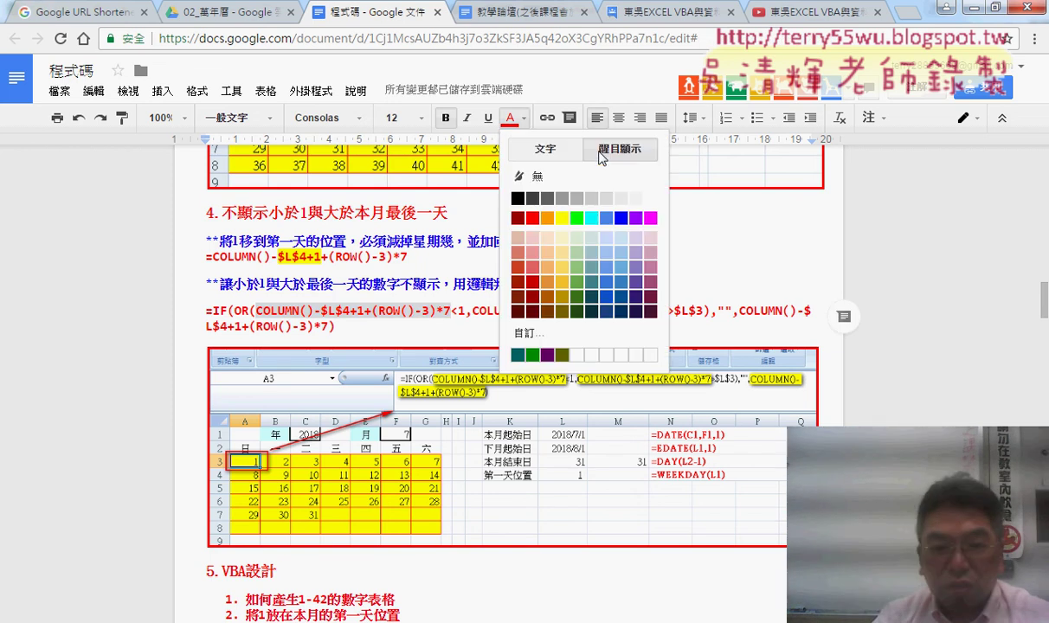
left_click(558, 217)
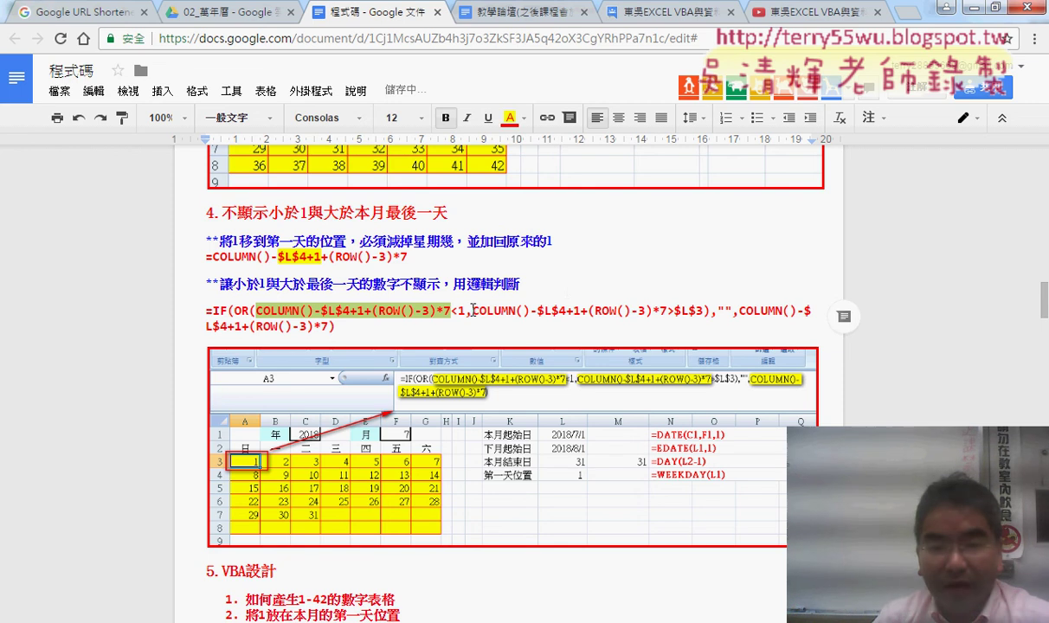
left_click_drag(474, 310, 673, 313)
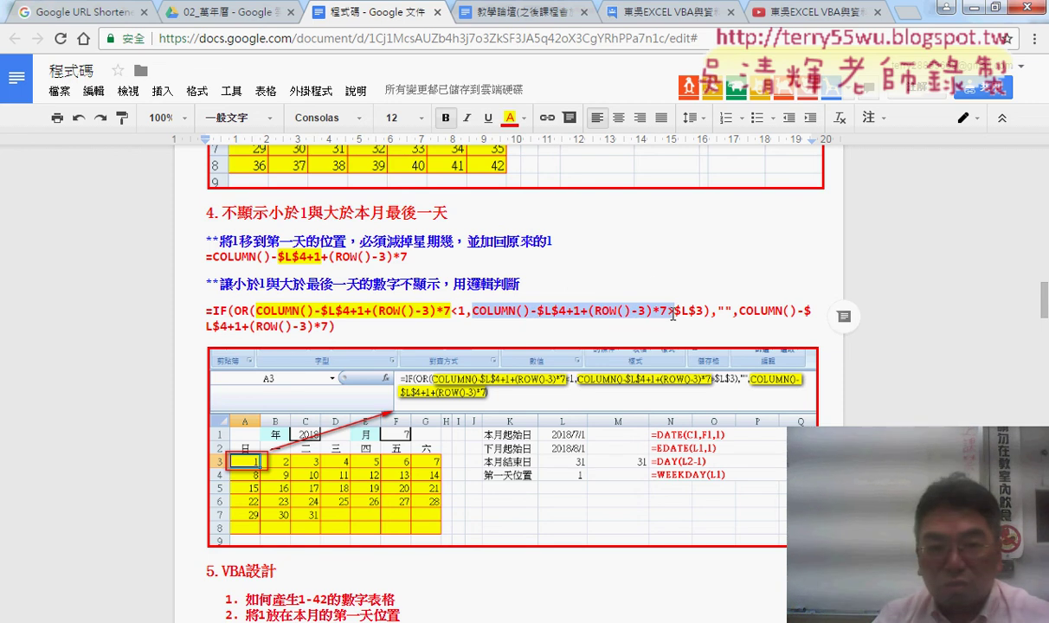
left_click(524, 118)
left_click(611, 148)
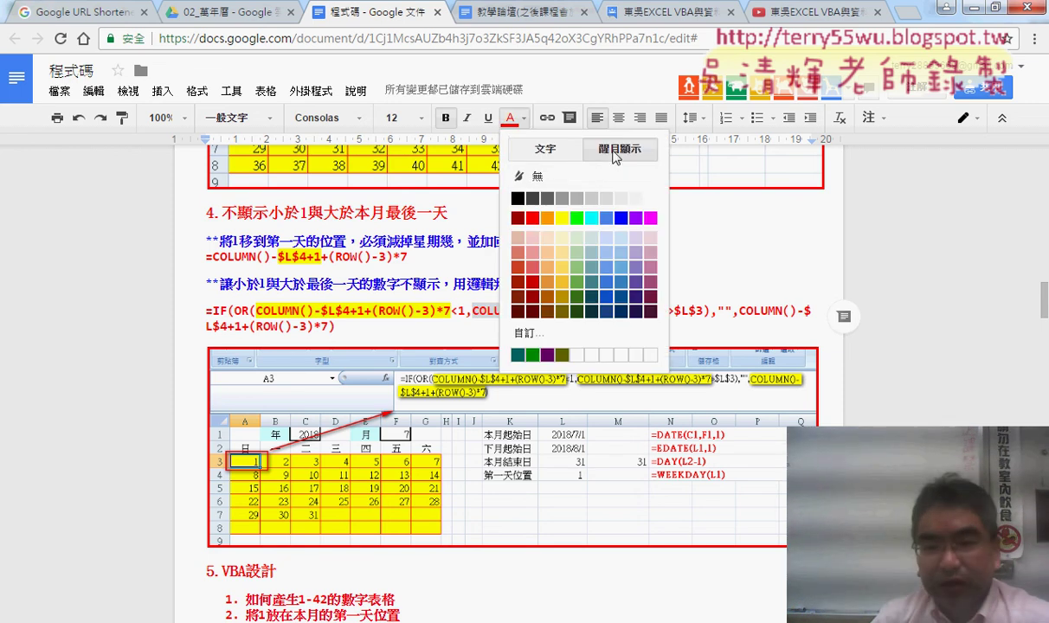
left_click(533, 214)
Highlight the IF formula's third COLUMN()-$L$4+1+(ROW()-3)*7 expression in yellow.
mouse_move(738, 310)
left_mouse_down()
mouse_move(319, 322)
mouse_move(331, 327)
left_mouse_up()
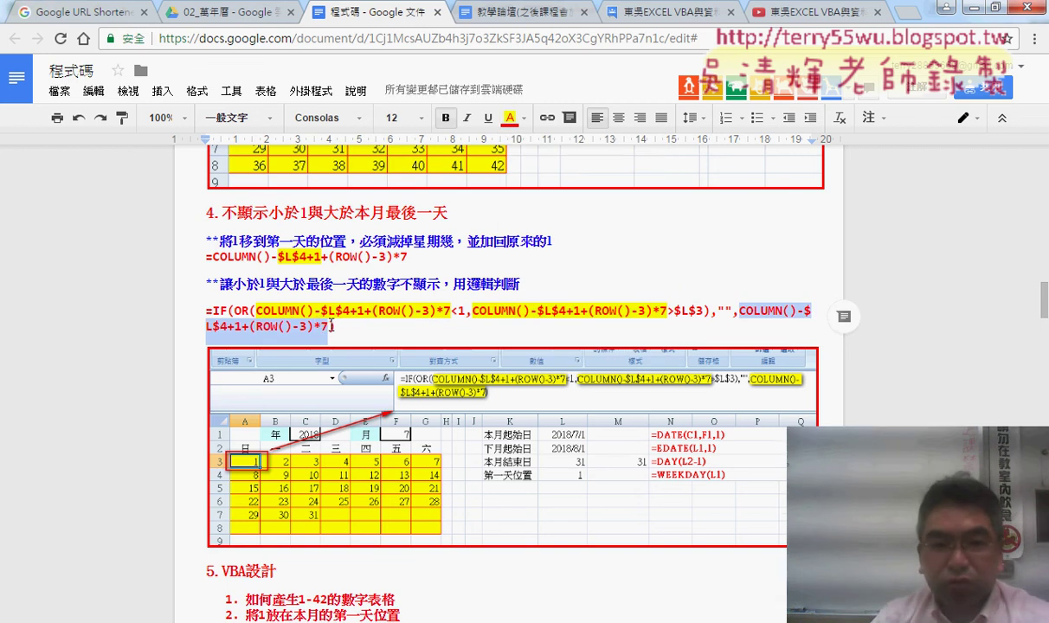
left_click(526, 124)
left_click(548, 212)
left_click(533, 310)
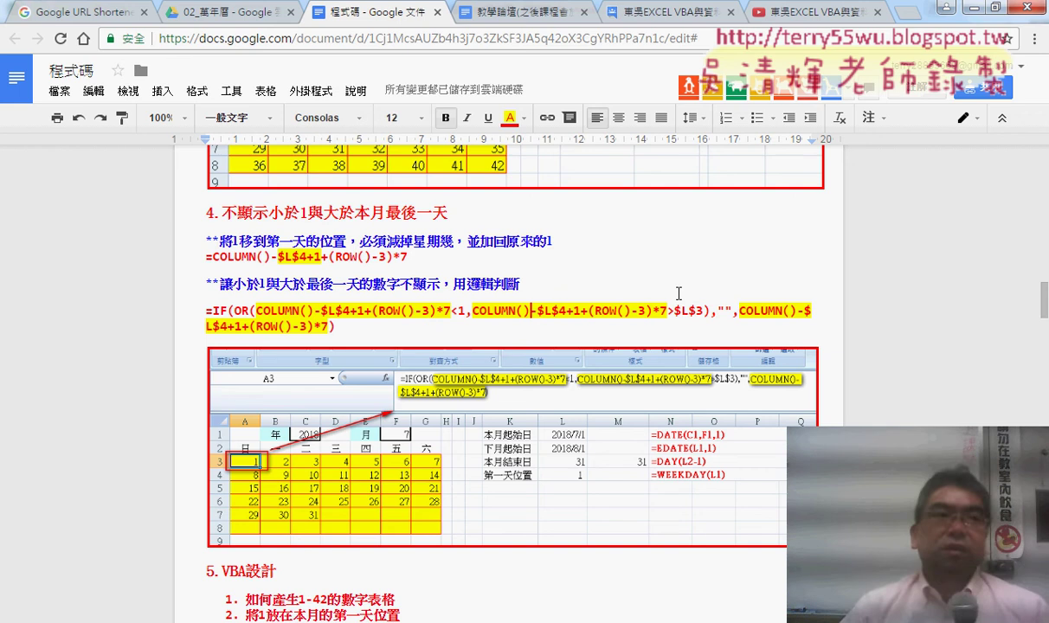
scroll(679, 293, "down", 1)
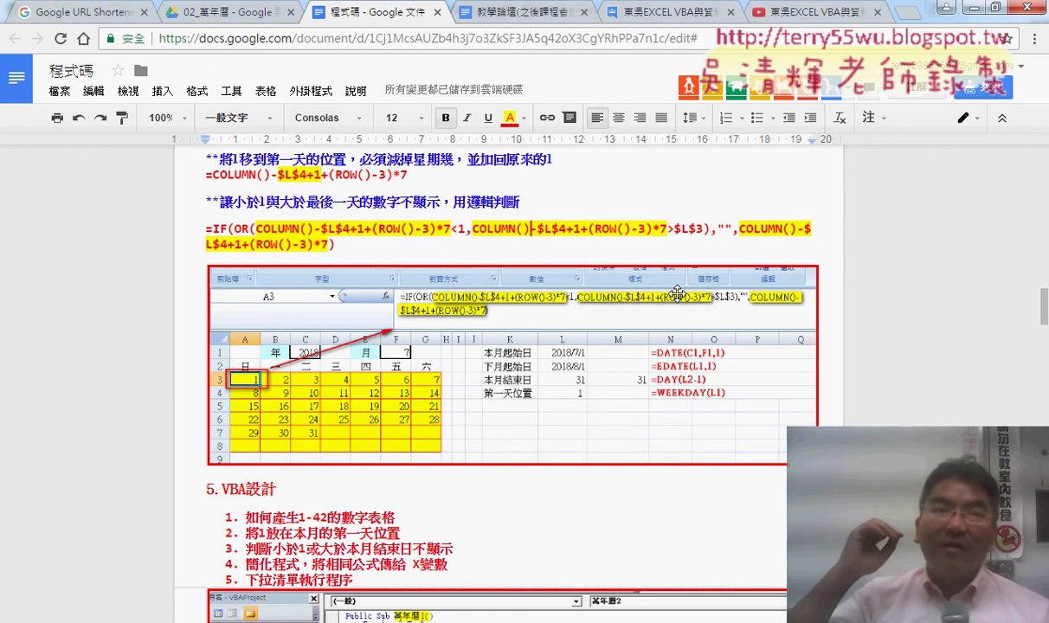